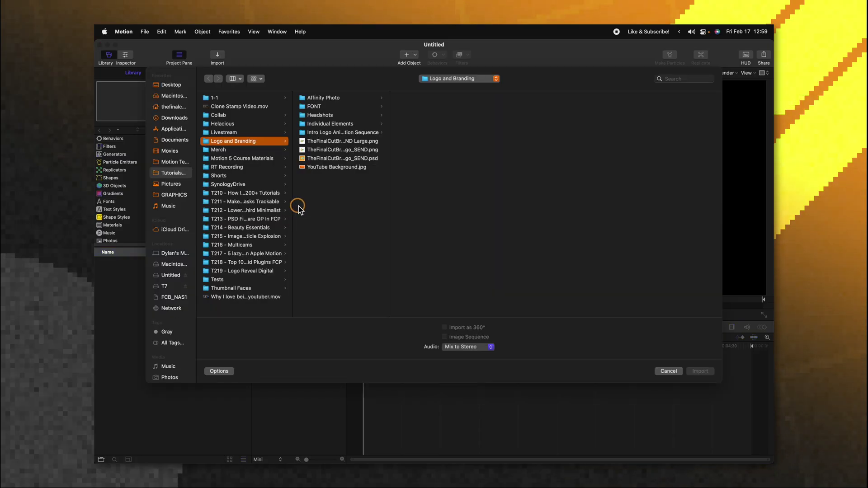
- Import the cartoon logo PNG and scale it down to 49%
click(322, 141)
click(324, 150)
click(700, 371)
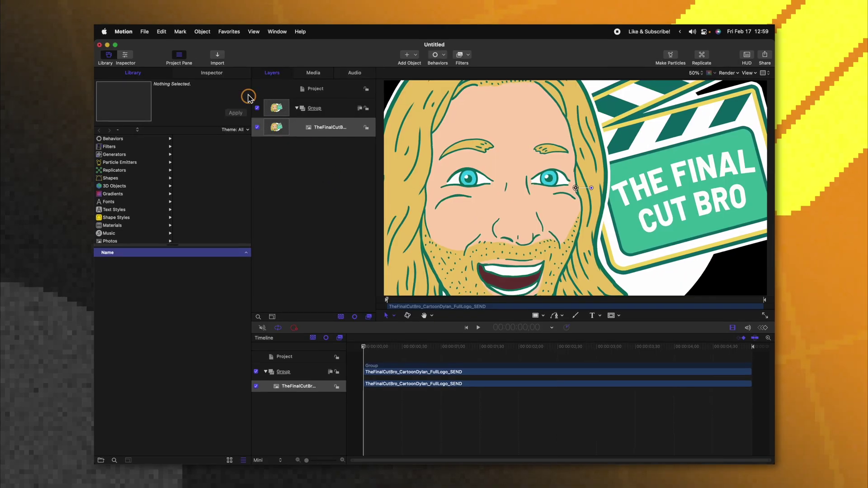
click(125, 54)
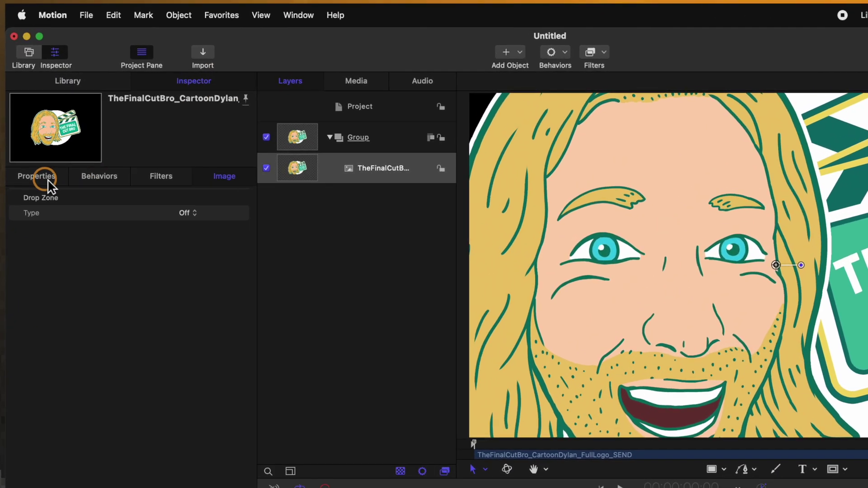
click(49, 181)
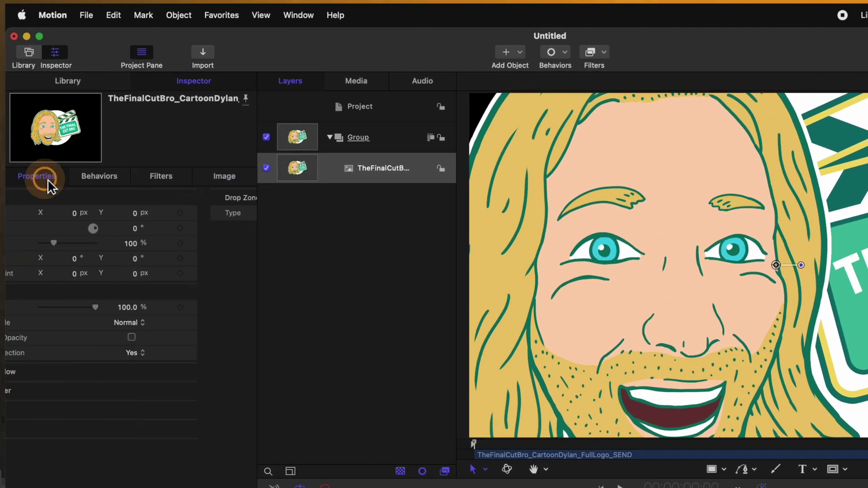
drag(109, 246, 103, 247)
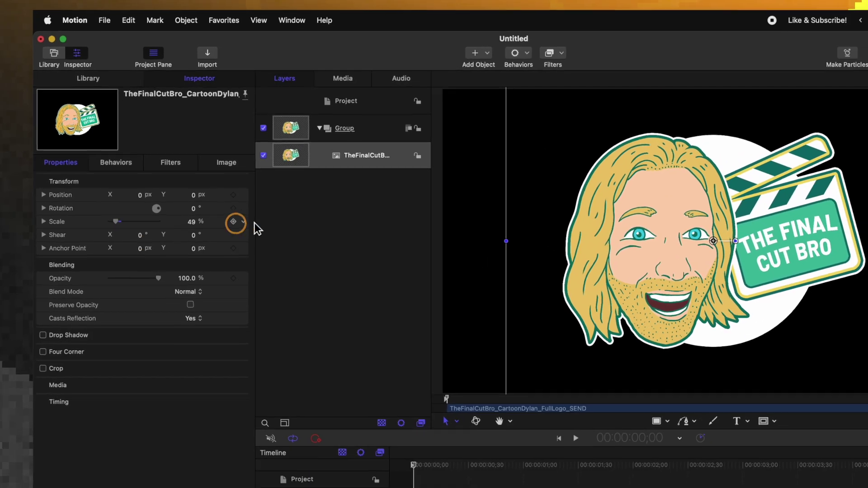
- Rename the logo's group to 'Logo Group'
double_click(357, 137)
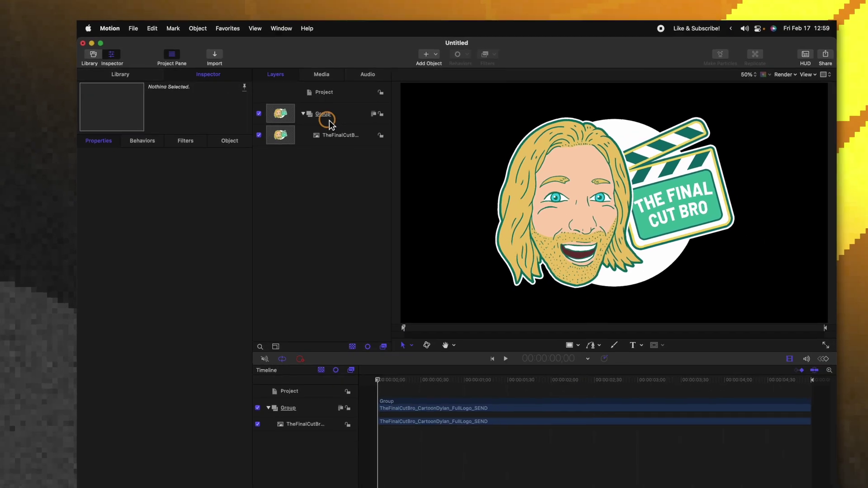
text(Log)
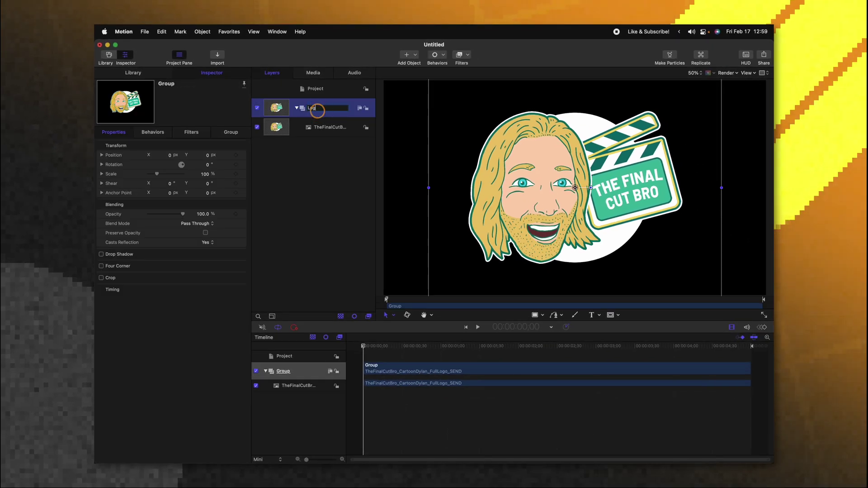
text(o Group)
key(Return)
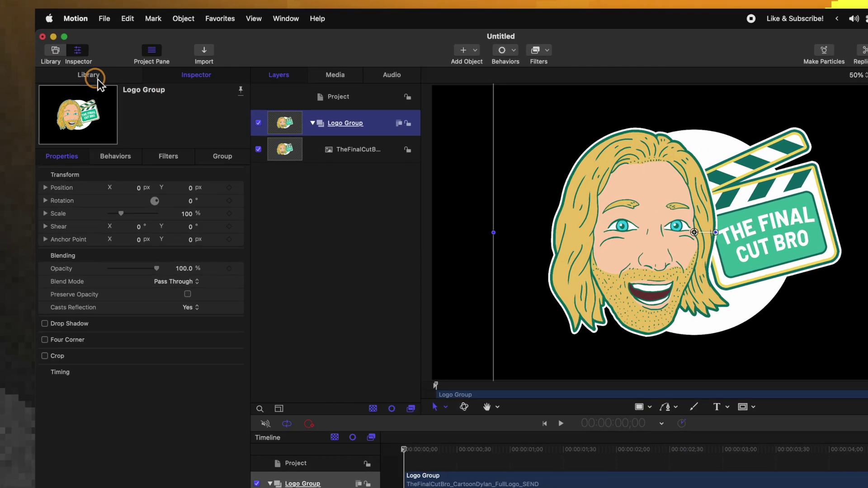
- Place a Color Solid above Logo Group in a group named Revelear Group, with Clouds inside it
click(123, 77)
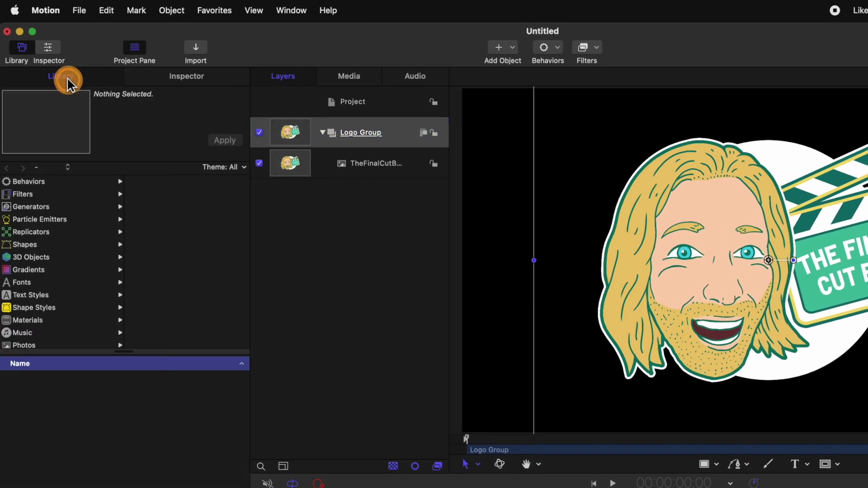
click(31, 208)
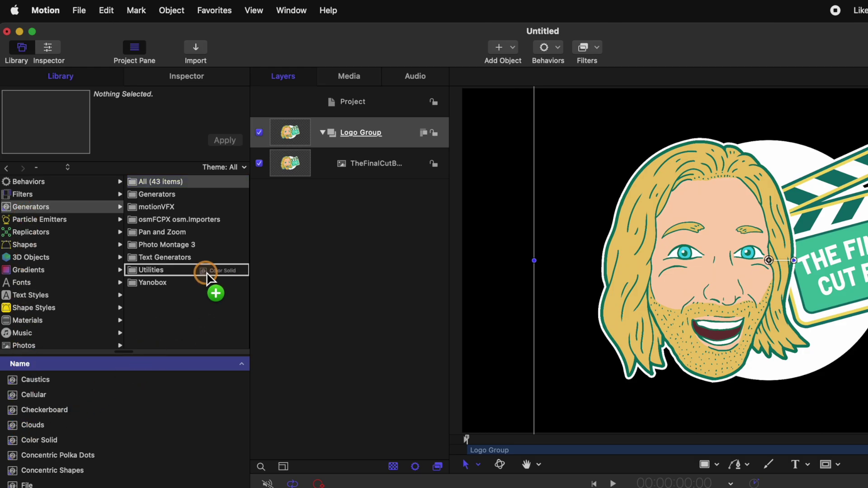
drag(207, 273, 305, 112)
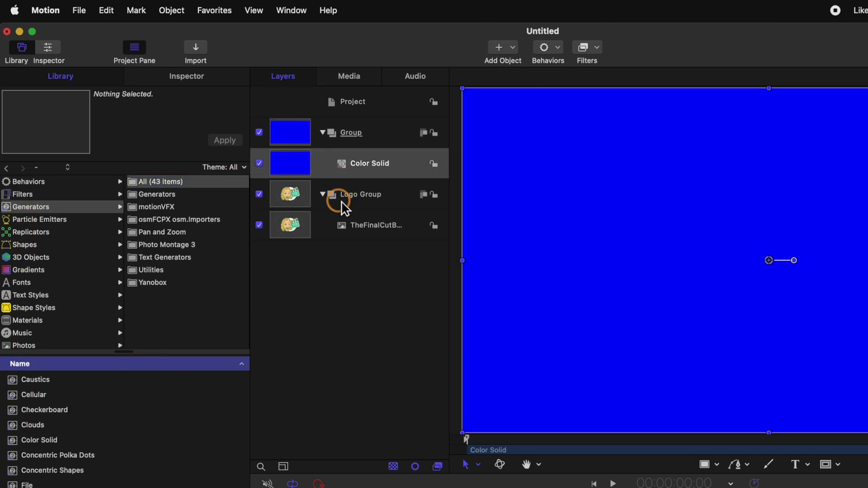
double_click(351, 133)
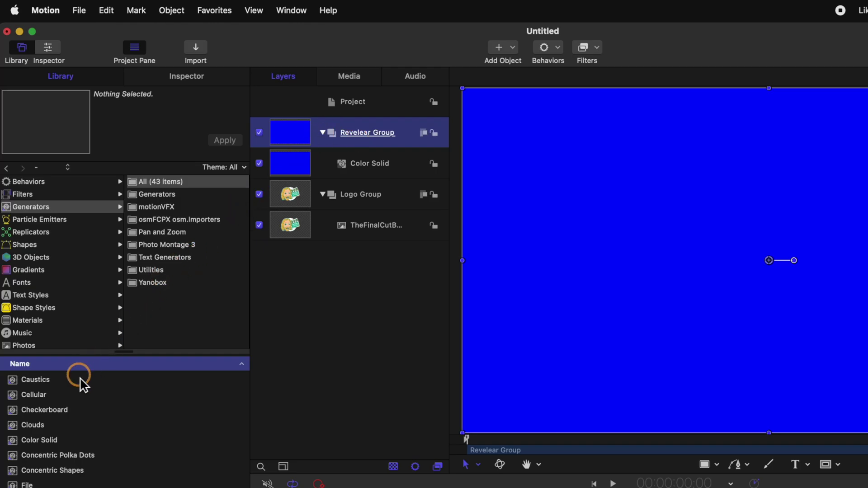
drag(38, 434, 384, 141)
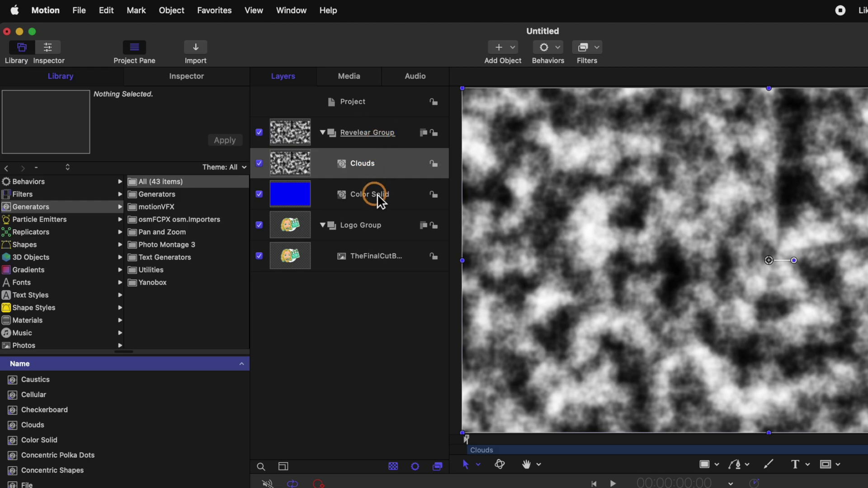
click(310, 204)
- Set the Color Solid's colour to white and hide the Clouds layer
click(203, 84)
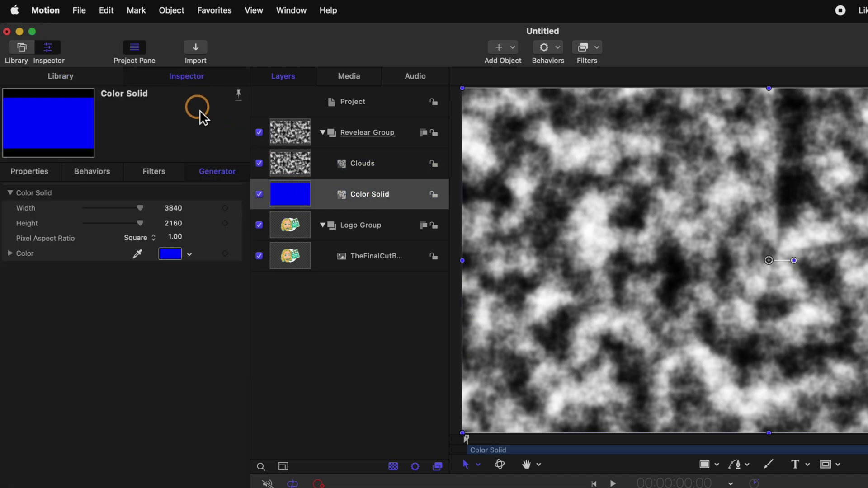
click(161, 262)
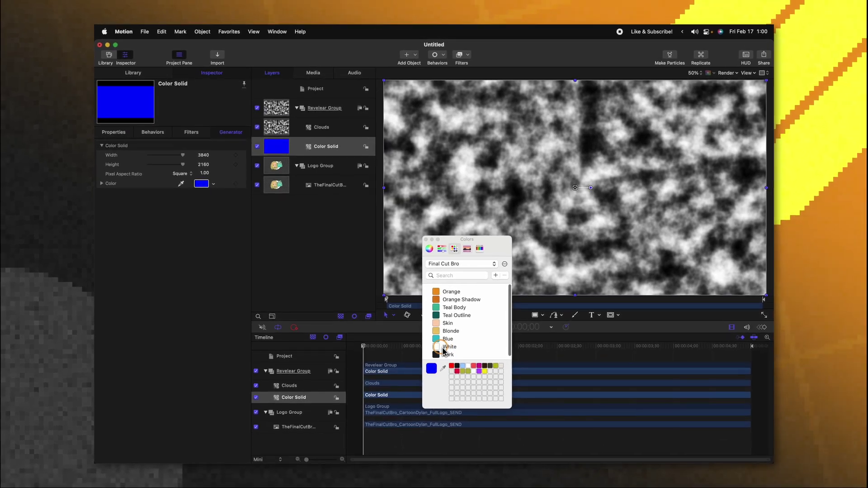
click(443, 347)
click(270, 129)
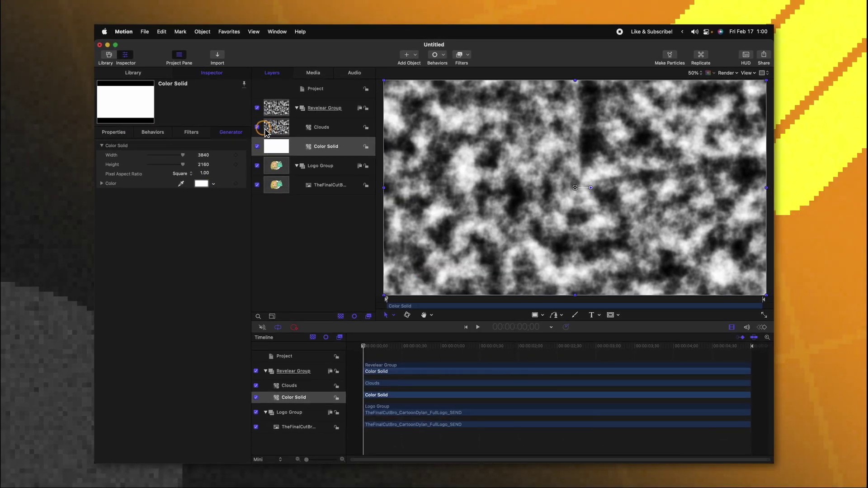
click(257, 128)
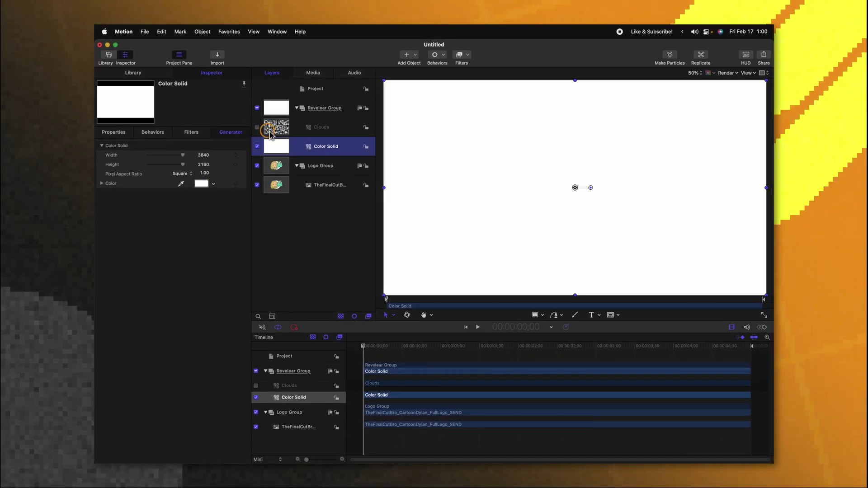
- Keyframe Revelear Group's Position X at 2:00 so the white solid slides across the logo
click(281, 109)
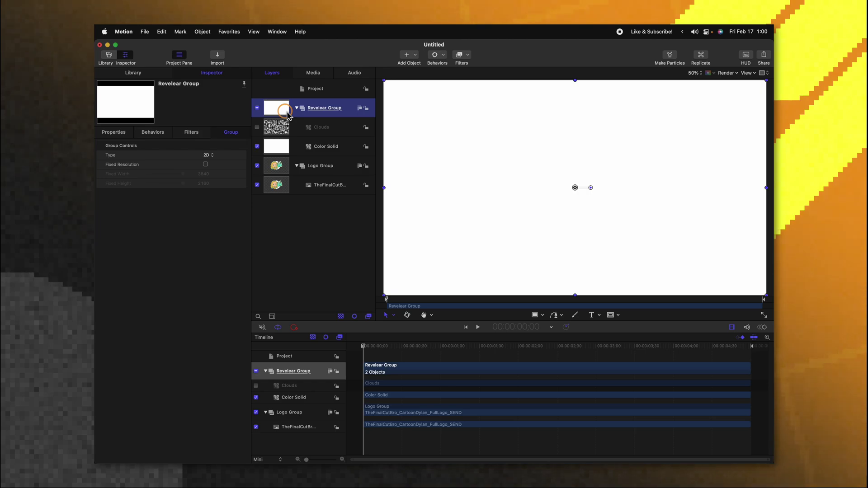
click(163, 84)
click(104, 133)
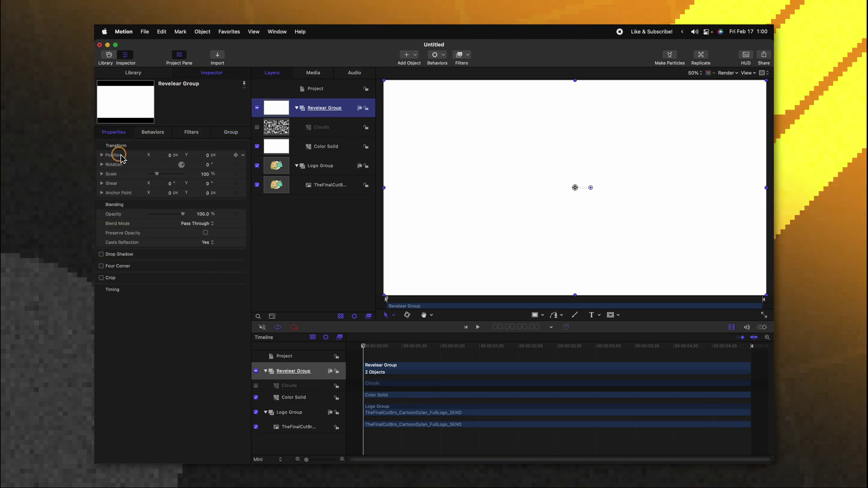
drag(470, 342, 518, 347)
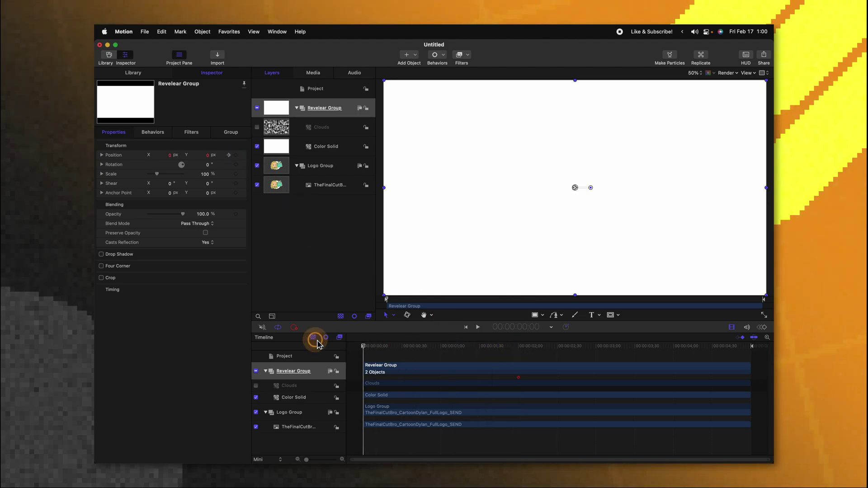
click(208, 154)
click(170, 157)
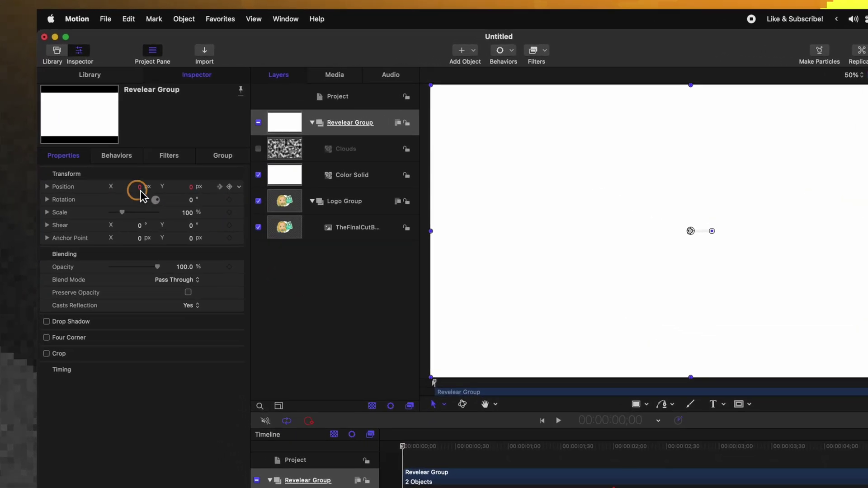
click(153, 233)
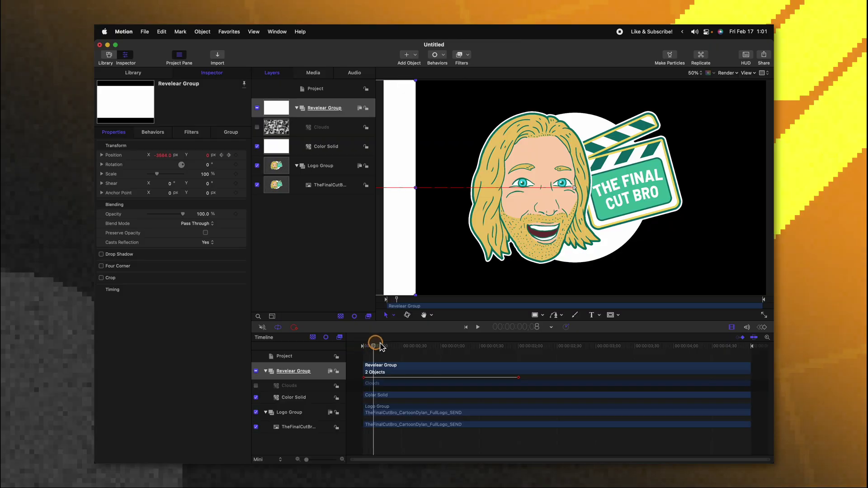
drag(374, 342, 446, 350)
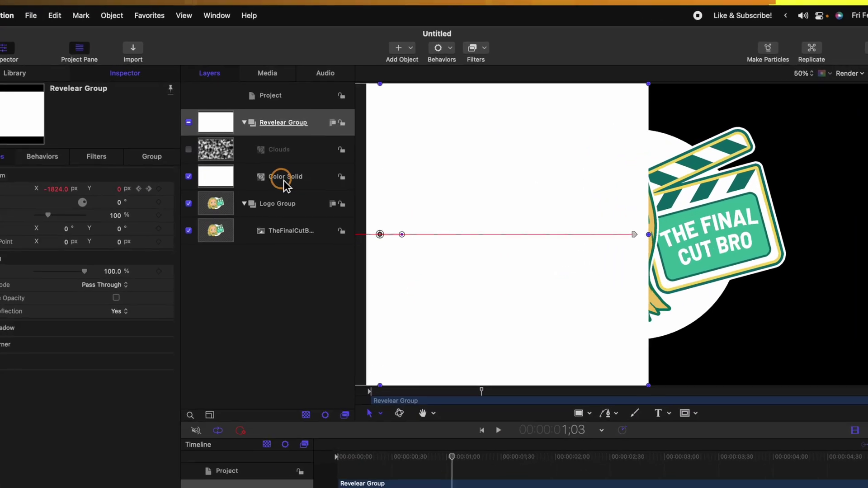
- Add a Bump Map filter to the Color Solid
click(324, 147)
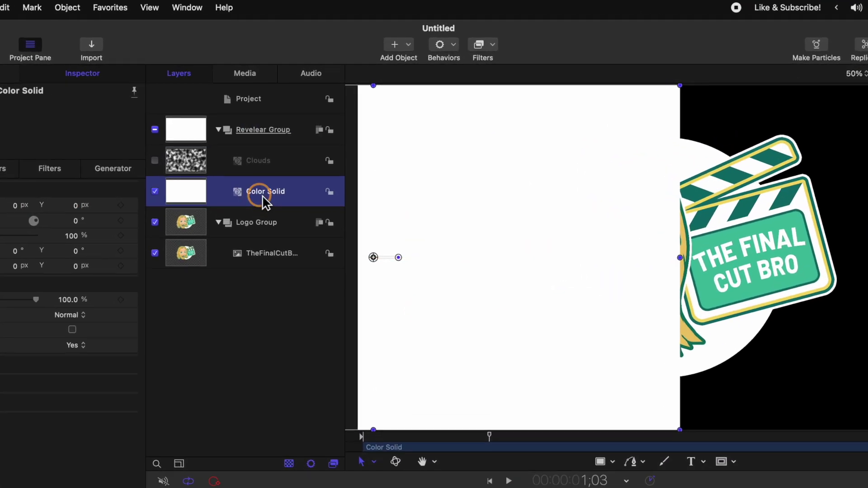
click(479, 45)
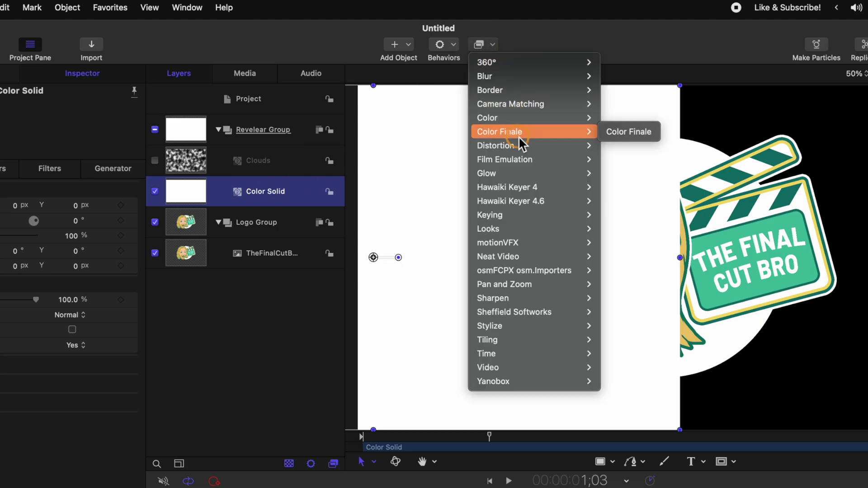
mouse_move(519, 145)
click(638, 173)
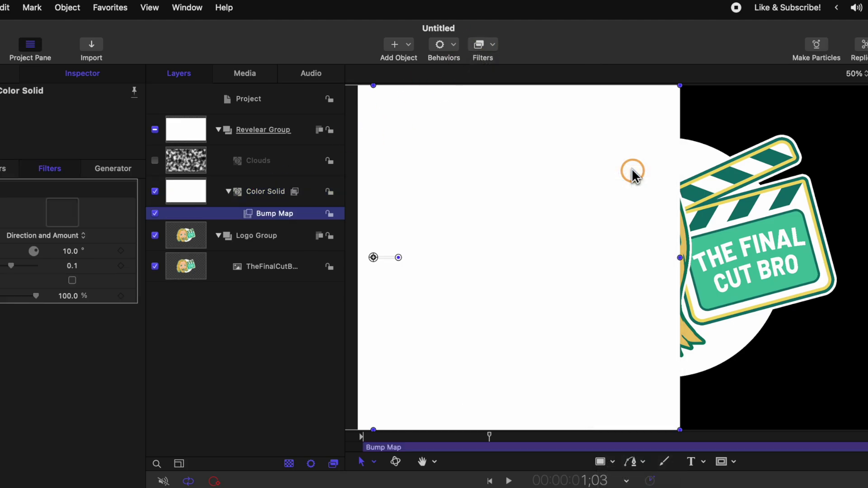
- Use Clouds as the Bump Map source at 90° and raise Amount to 1.0
drag(186, 161, 187, 189)
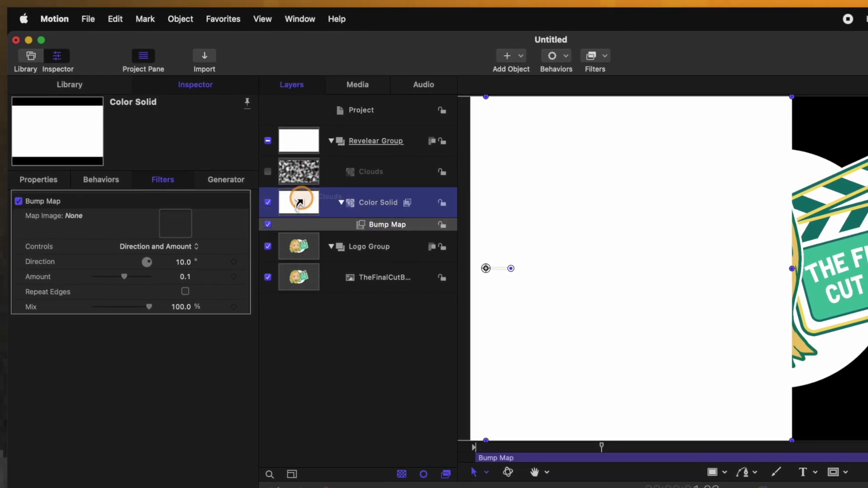
drag(300, 201, 211, 216)
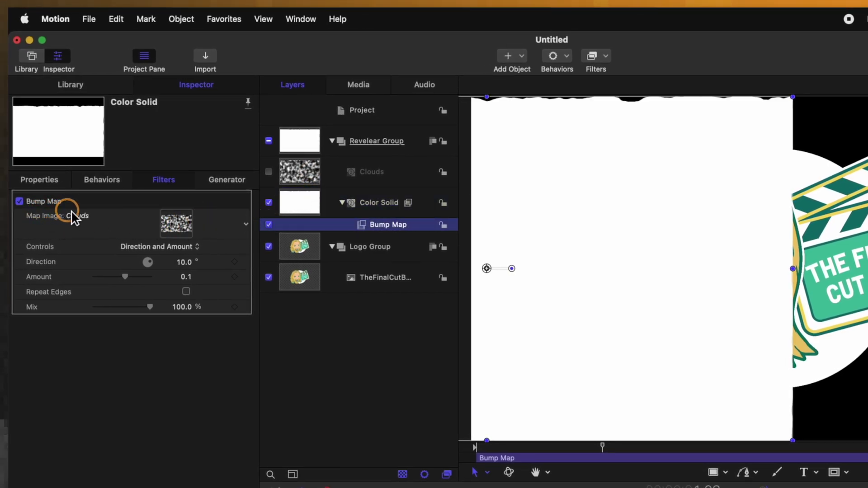
click(606, 138)
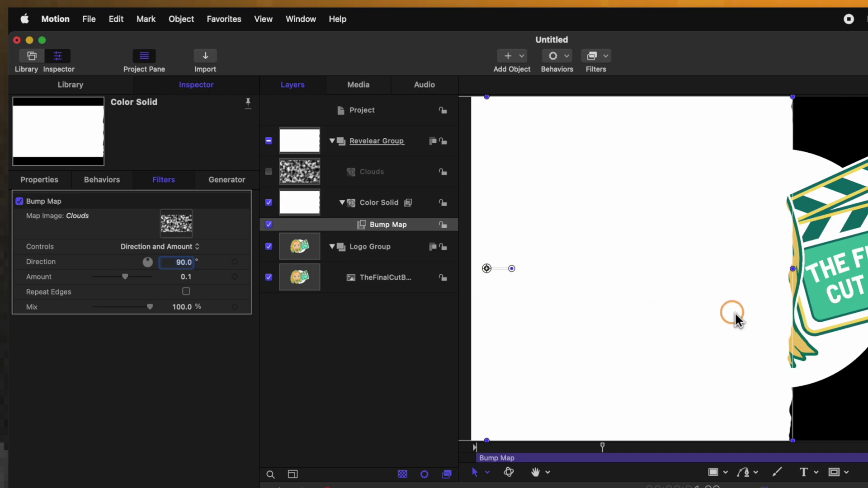
drag(133, 281, 159, 284)
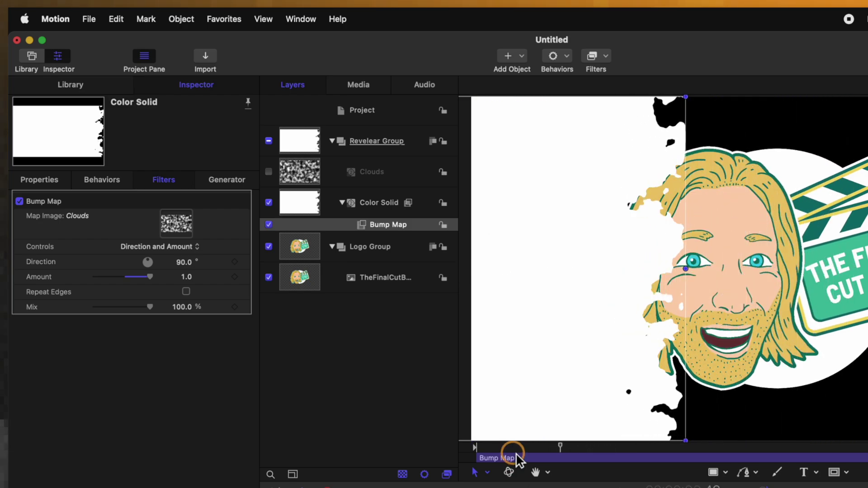
- Drive the Clouds generator's Offset X with a Rate behavior of 0.5 and scrub to preview
click(307, 177)
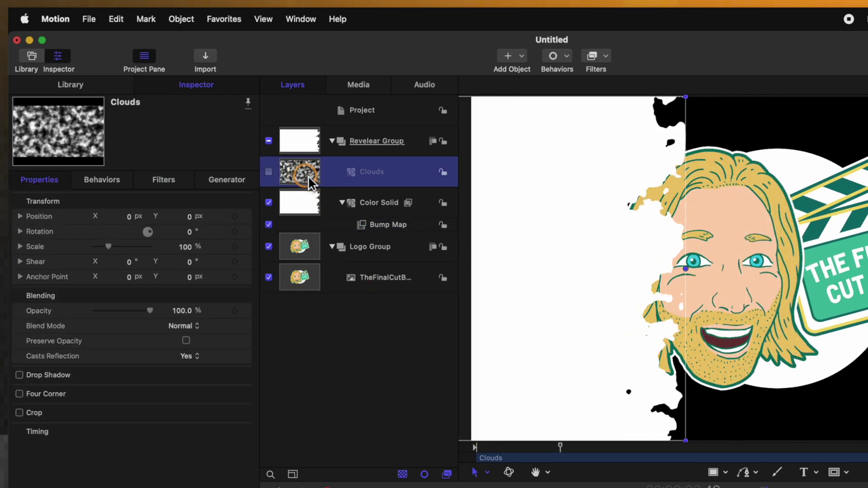
click(228, 181)
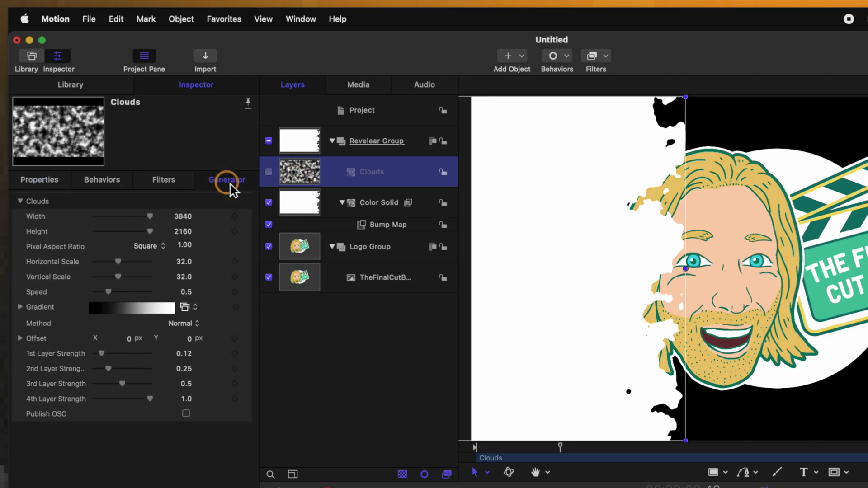
click(20, 339)
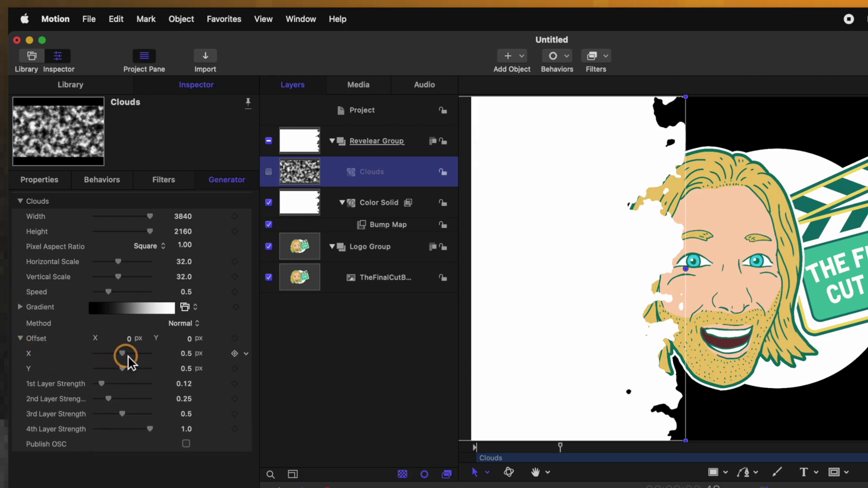
mouse_move(128, 356)
mouse_down()
mouse_move(111, 358)
mouse_move(135, 357)
mouse_move(128, 357)
mouse_up()
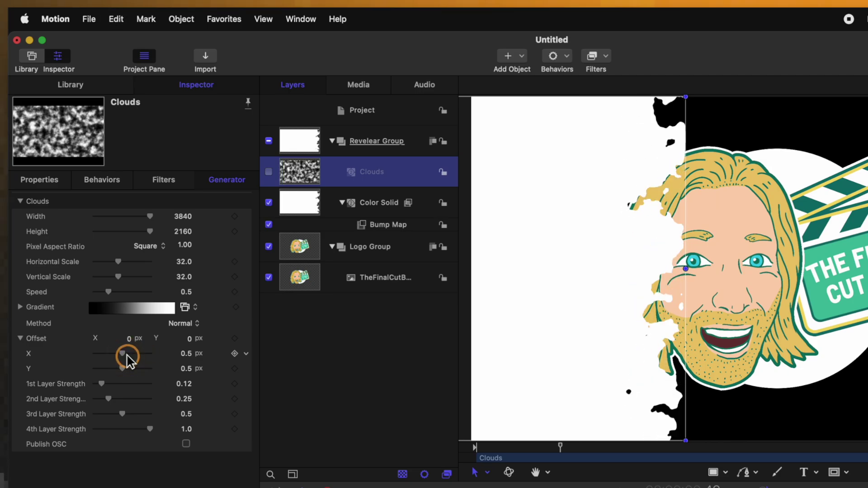
click(245, 354)
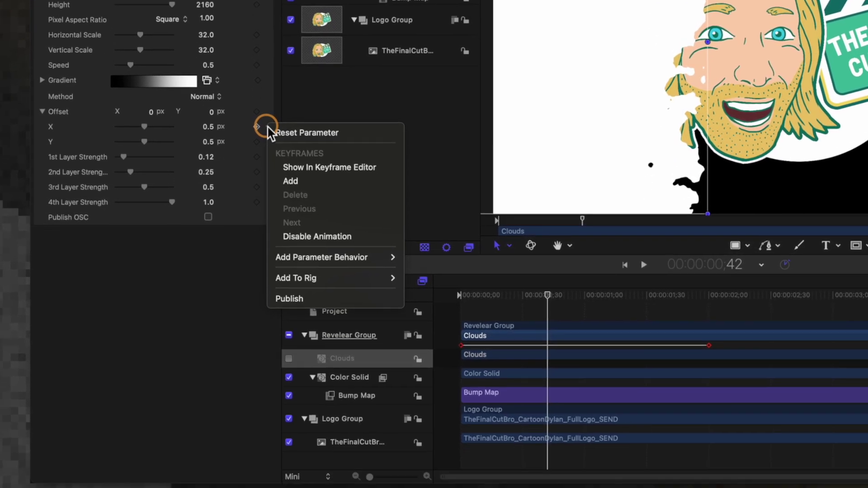
mouse_move(375, 256)
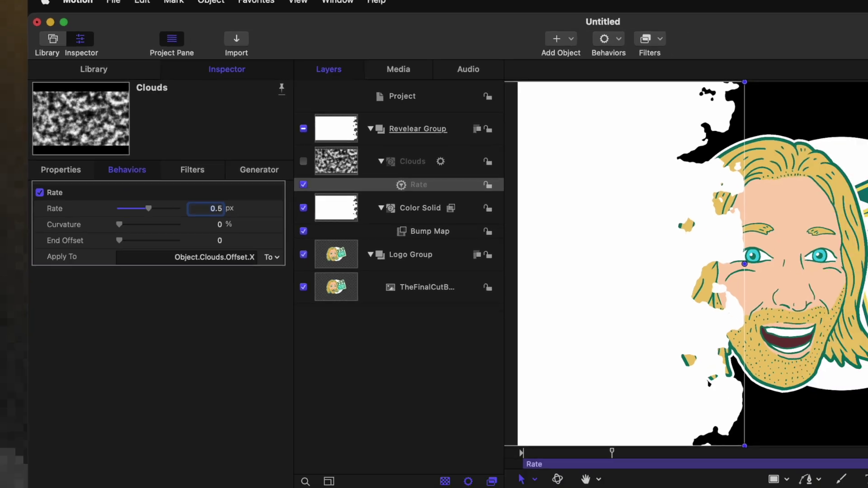
click(421, 398)
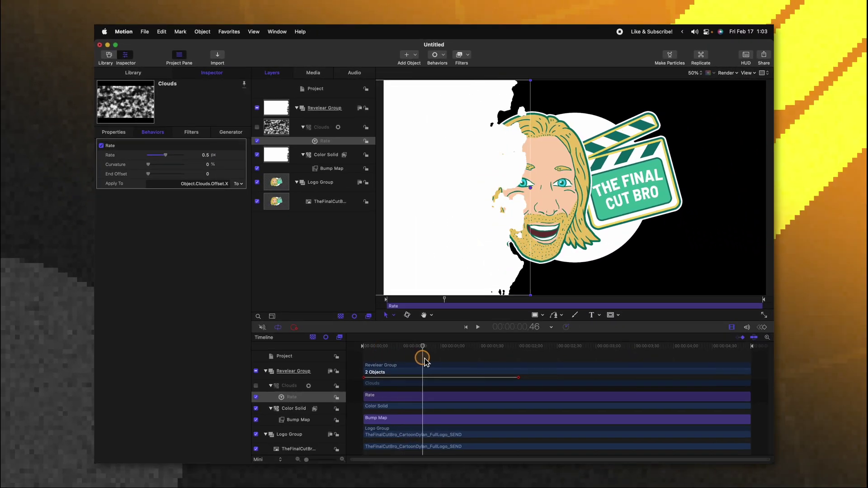
mouse_move(424, 359)
mouse_down()
mouse_move(488, 359)
mouse_move(434, 359)
mouse_up()
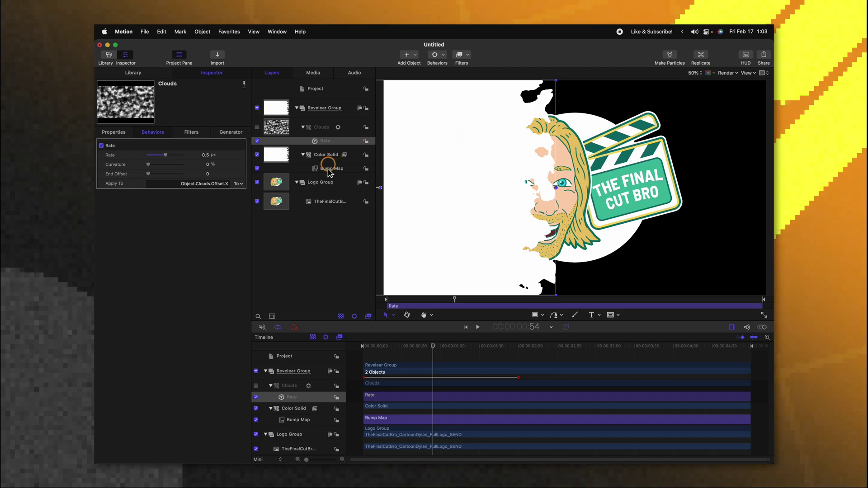
- Give Logo Group an Image Mask sourced from the collapsed Revelear Group and play the reveal
click(322, 182)
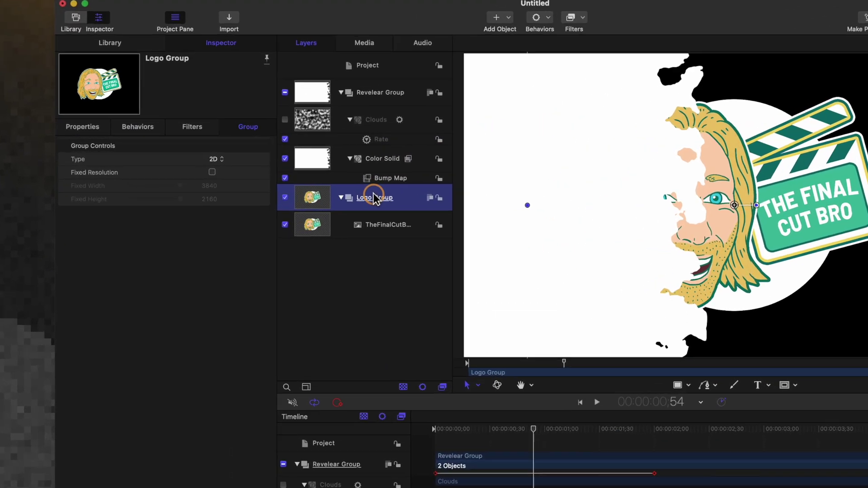
right_click(330, 185)
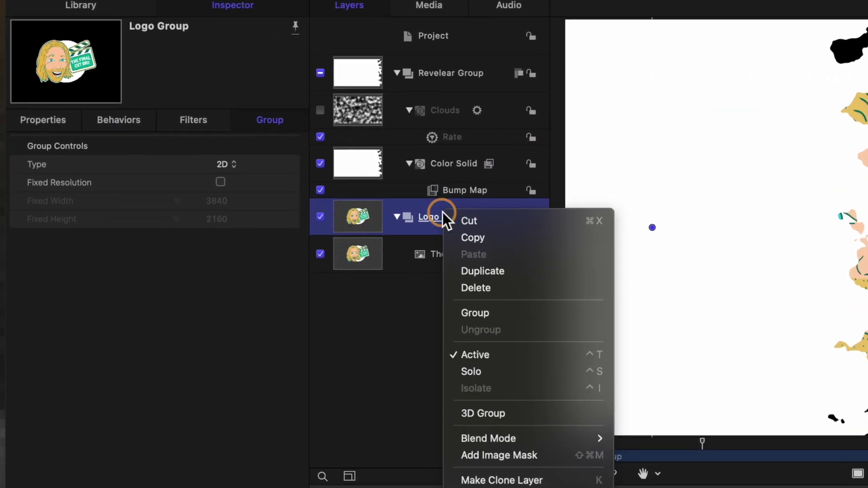
click(541, 466)
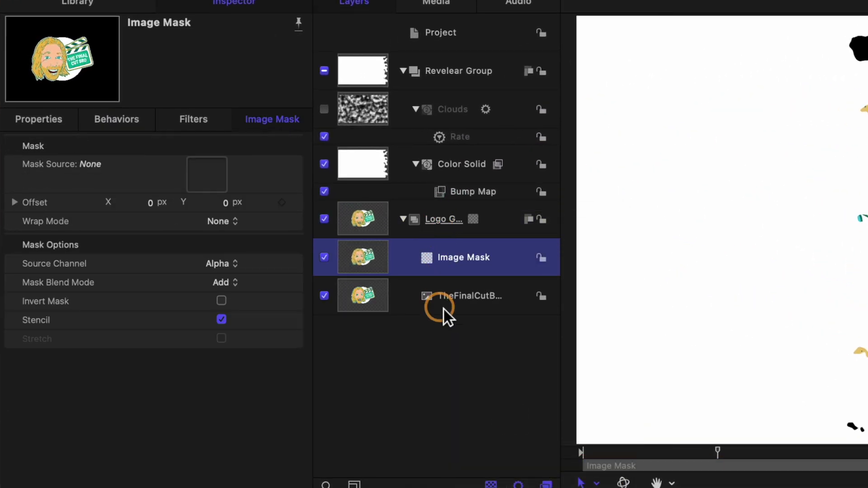
click(405, 76)
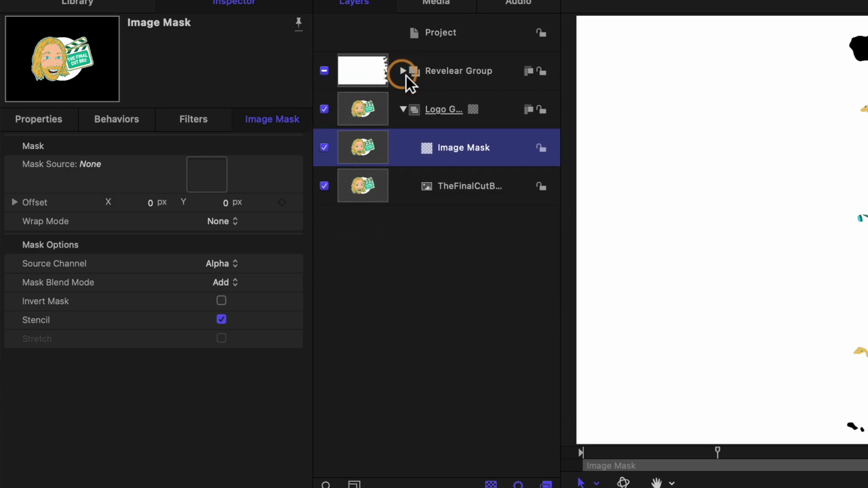
drag(381, 77, 200, 159)
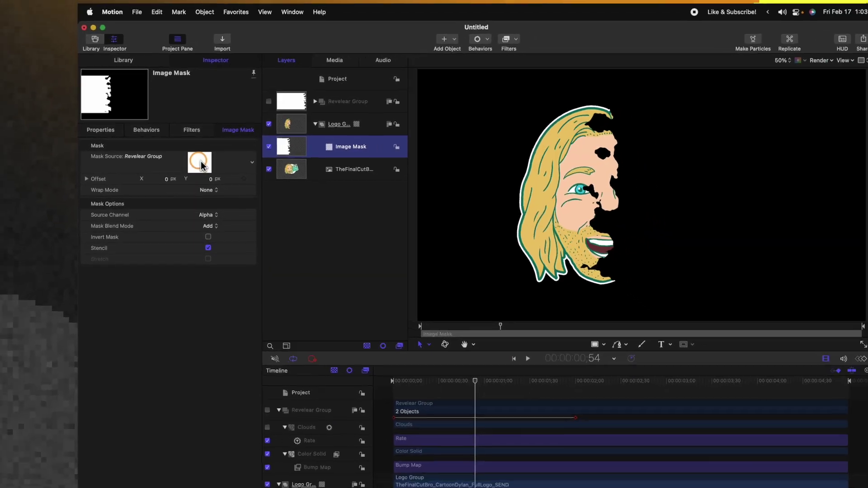
drag(408, 344, 396, 348)
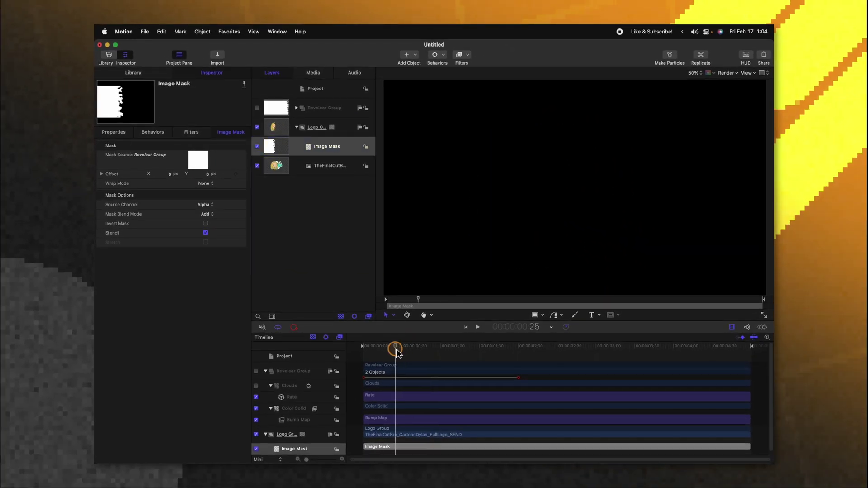
key(space)
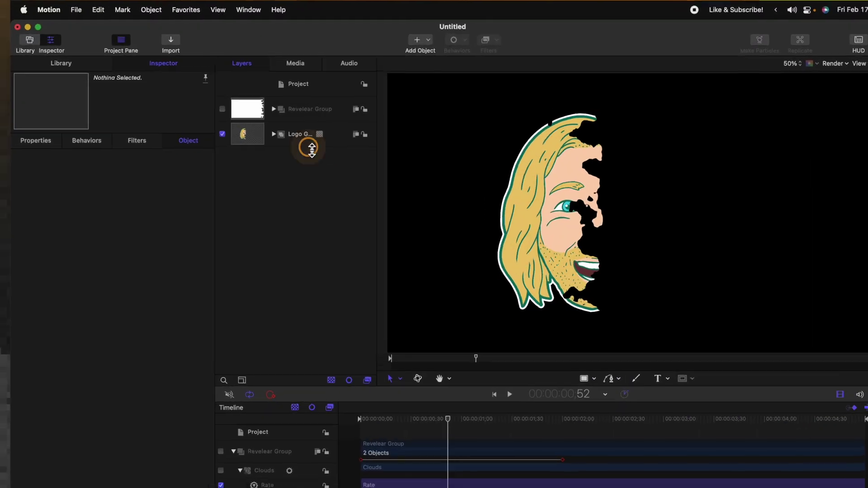
click(312, 148)
- Group Logo Group and Revelear Group into Logo Reveal Group and clone it as Scan 1
shift+click(314, 118)
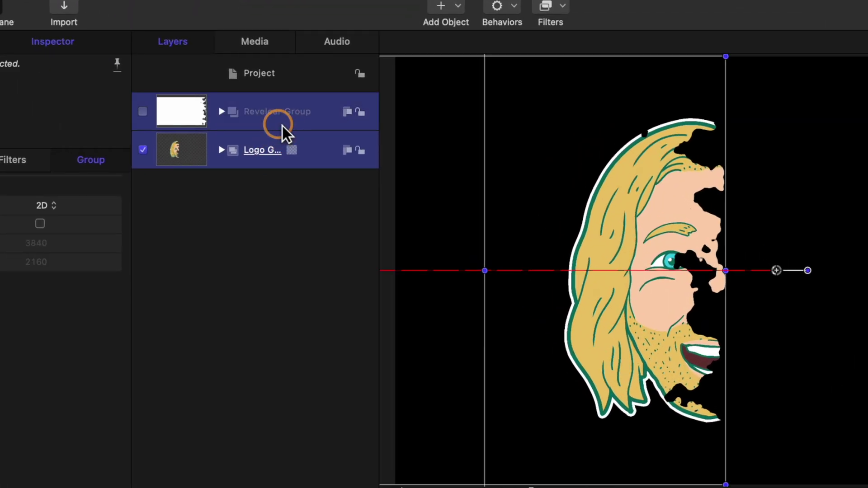
right_click(277, 123)
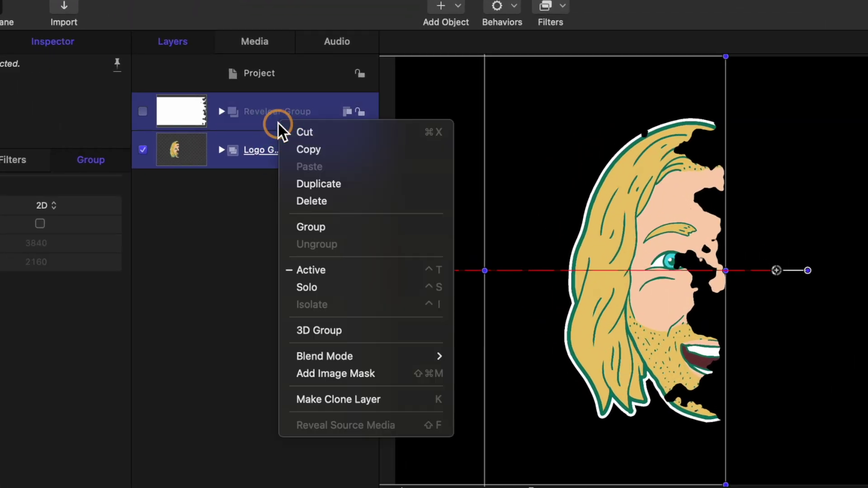
click(324, 229)
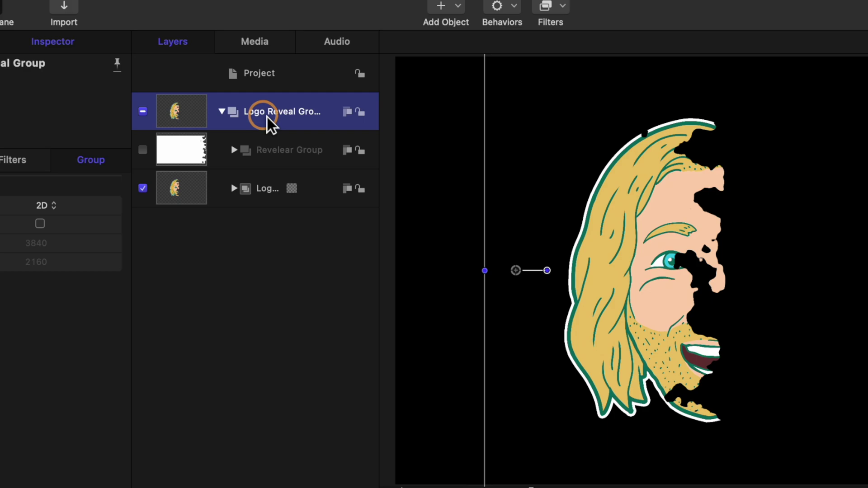
key(k)
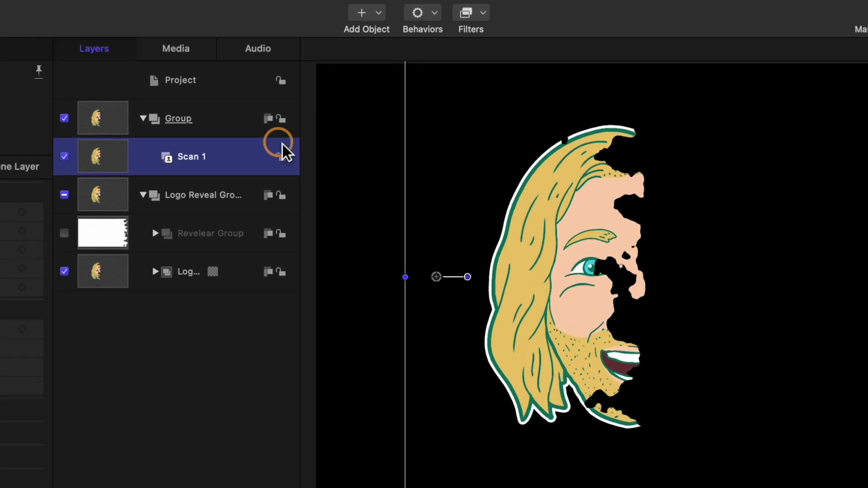
- Apply Colorize to Scan 1 with Remap Black To and Remap White To both set to white
click(481, 17)
mouse_move(513, 104)
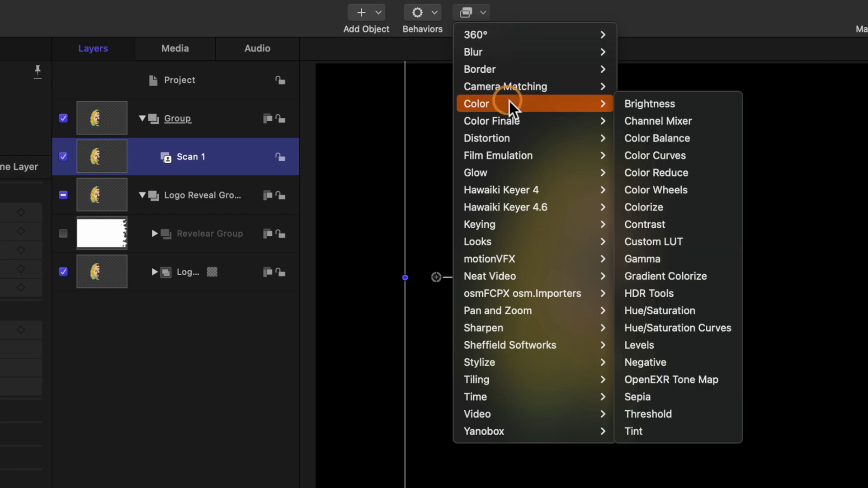
click(679, 208)
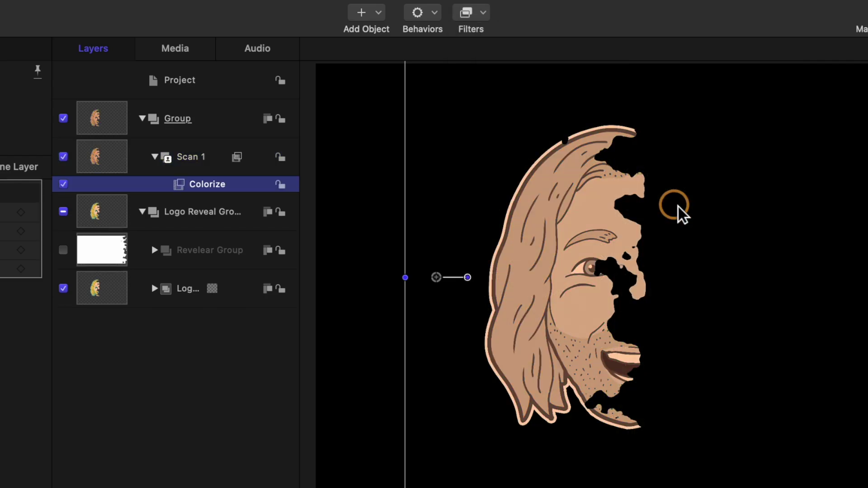
click(4, 231)
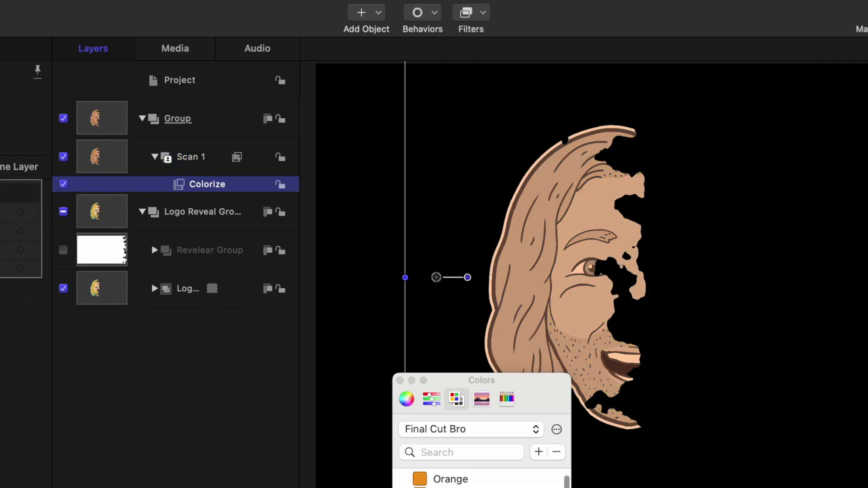
click(451, 487)
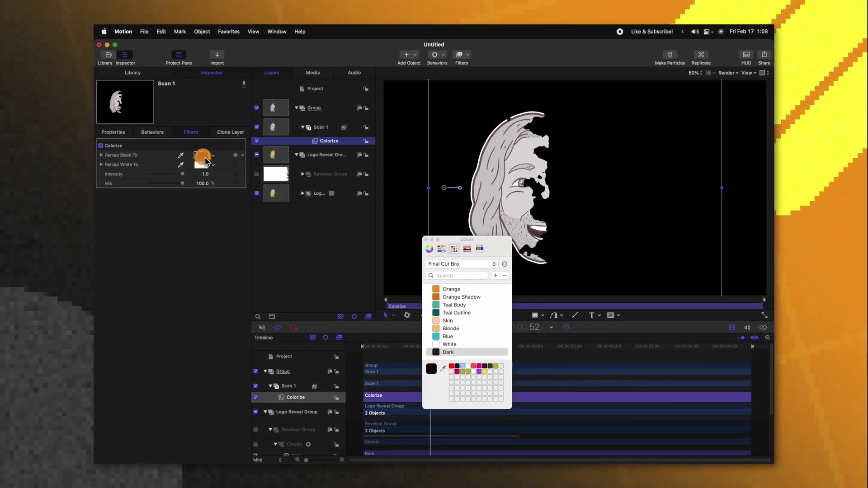
click(462, 344)
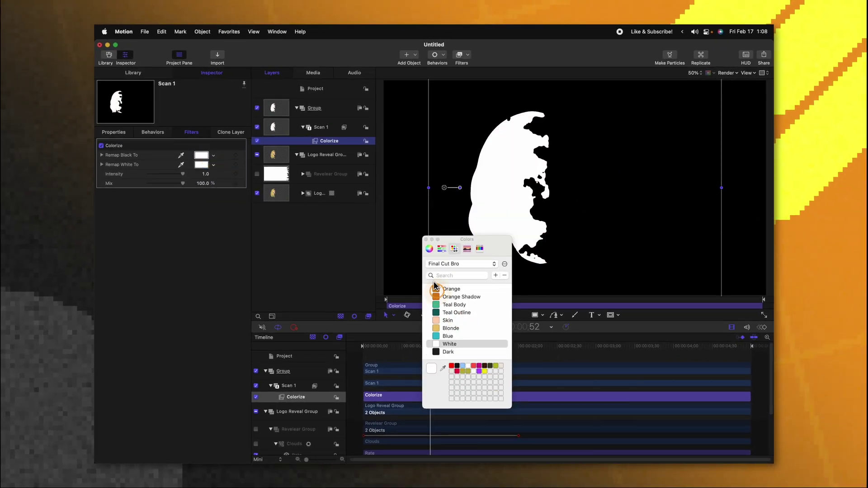
click(429, 241)
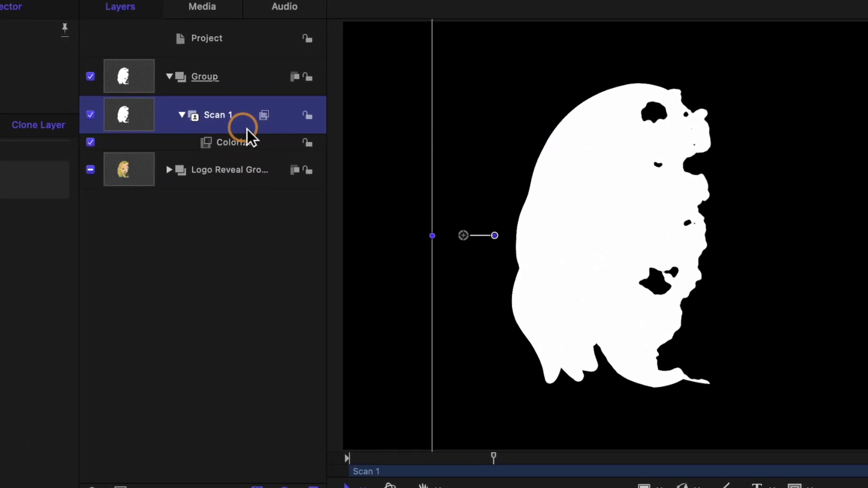
- Duplicate Scan 1 and rename the copy Scan 2
key(super+d)
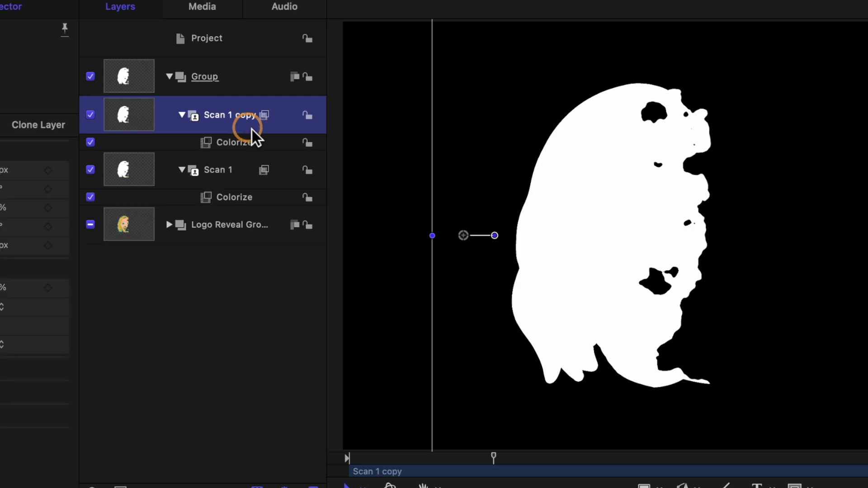
double_click(239, 117)
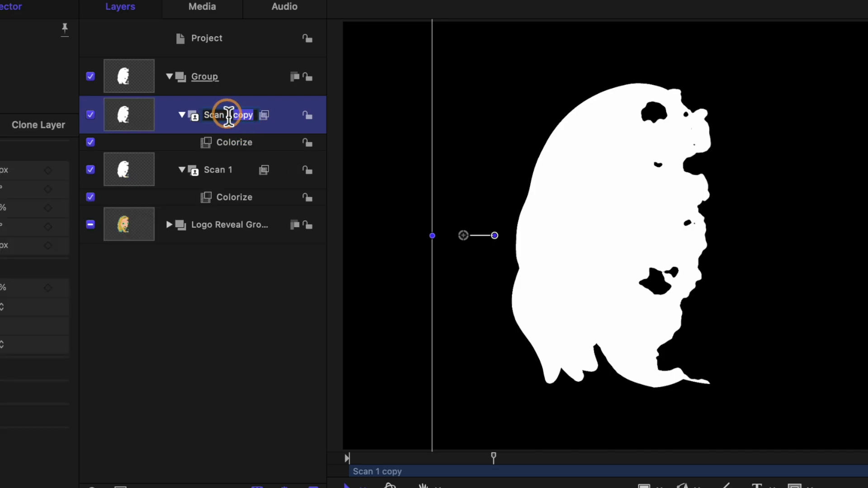
text(2)
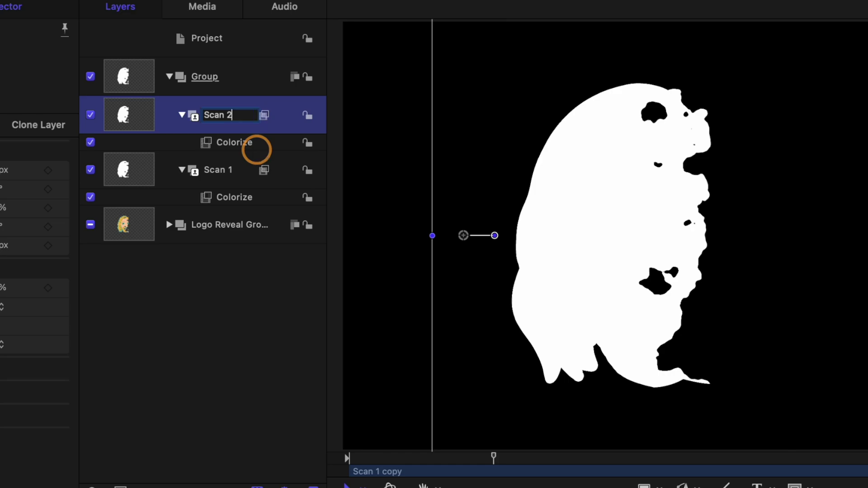
- Mask Scan 1 with an inverted Image Mask from Scan 2 and hide Logo Reveal Group
right_click(244, 176)
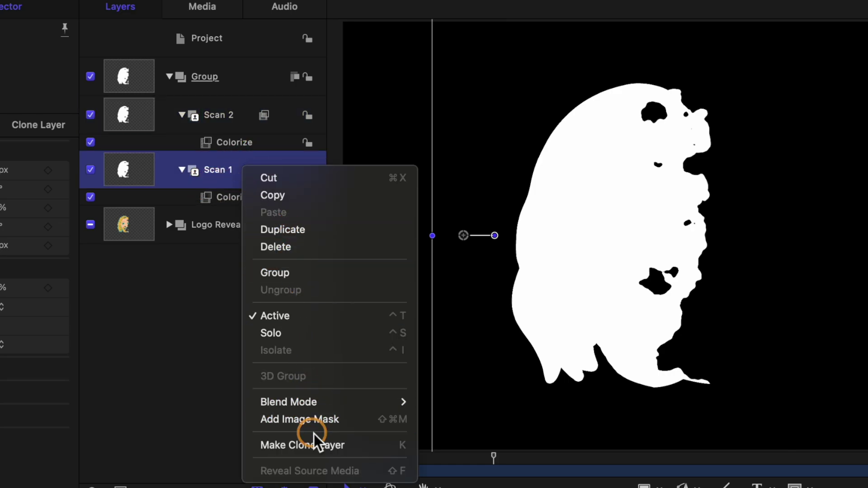
click(319, 419)
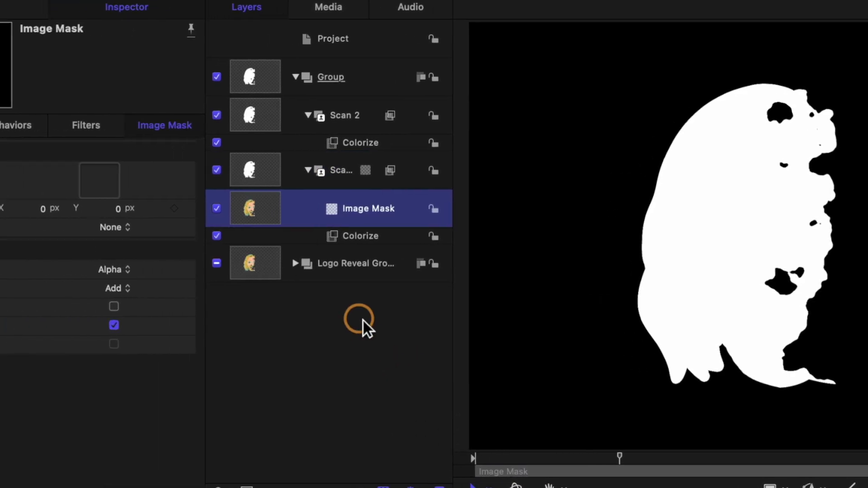
drag(436, 115, 288, 176)
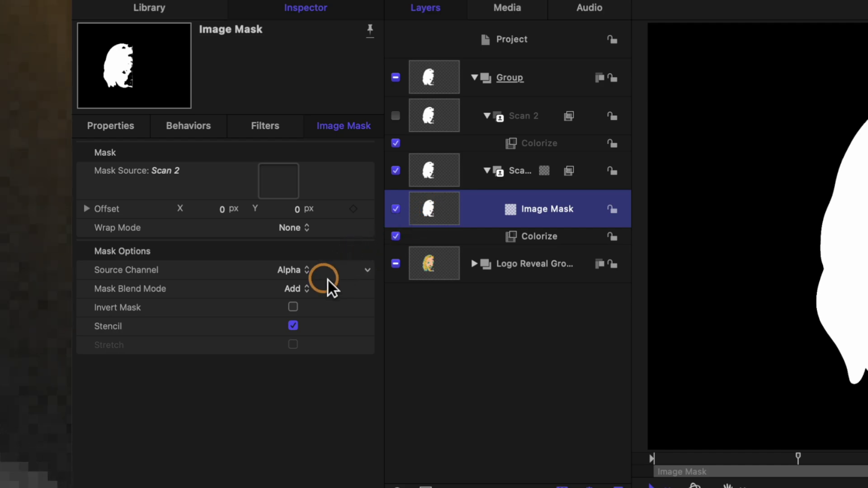
click(293, 308)
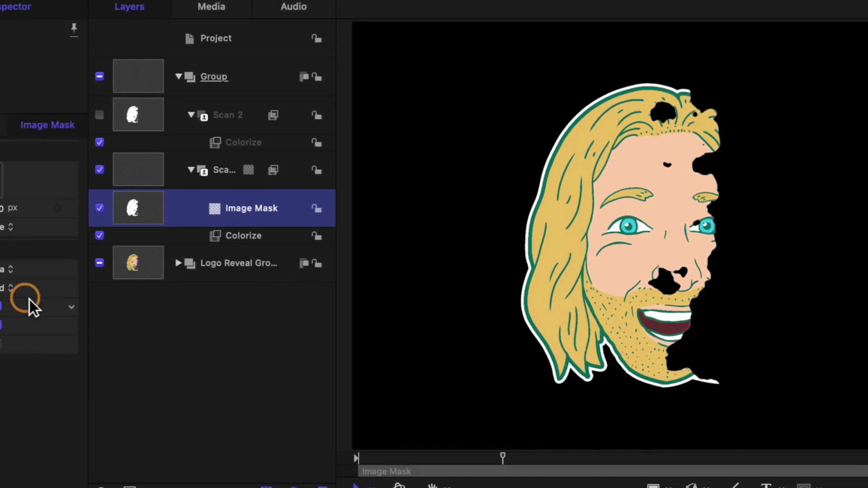
click(4, 294)
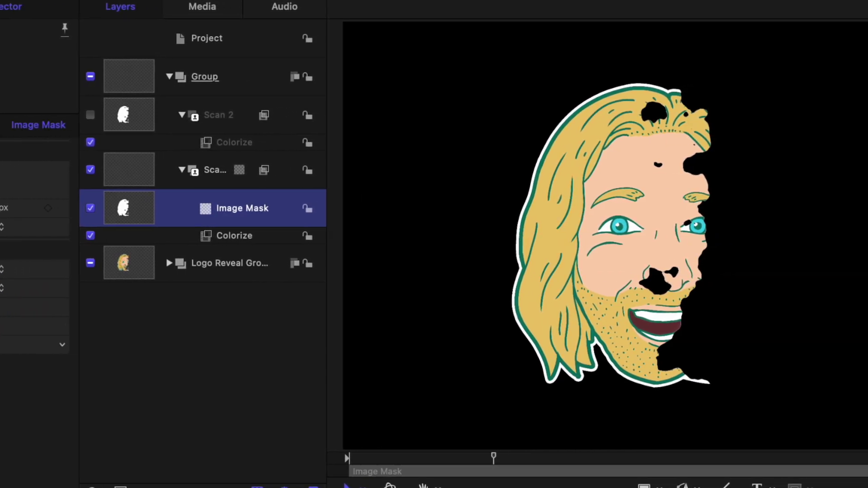
click(95, 264)
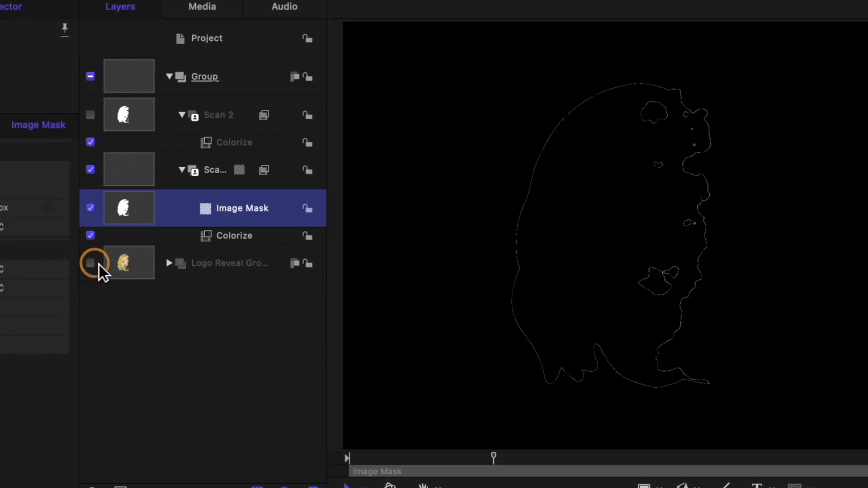
- Shift Scan 2's timeline bar a few frames later than Scan 1 and play the edge sweep
click(239, 118)
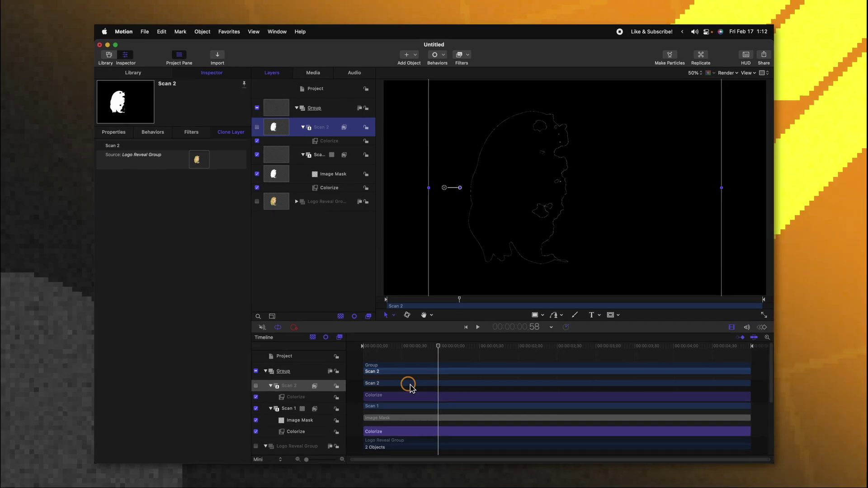
click(409, 385)
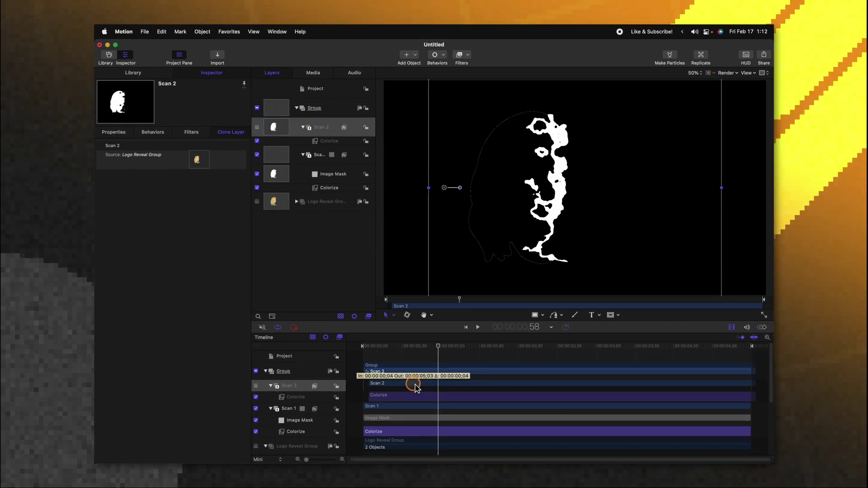
drag(414, 388, 412, 386)
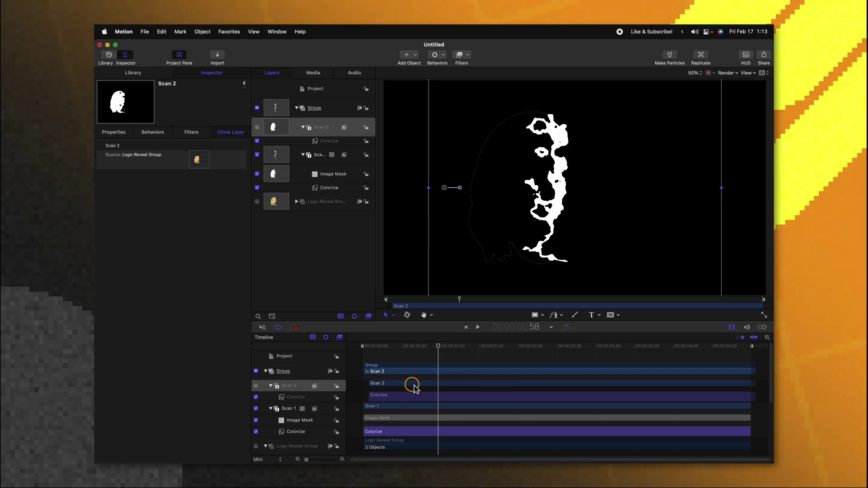
drag(410, 385, 425, 389)
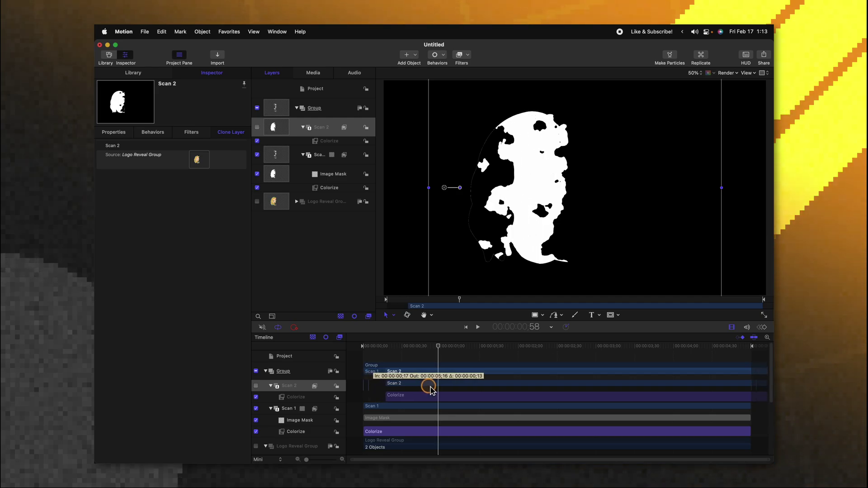
drag(415, 392, 386, 344)
key(space)
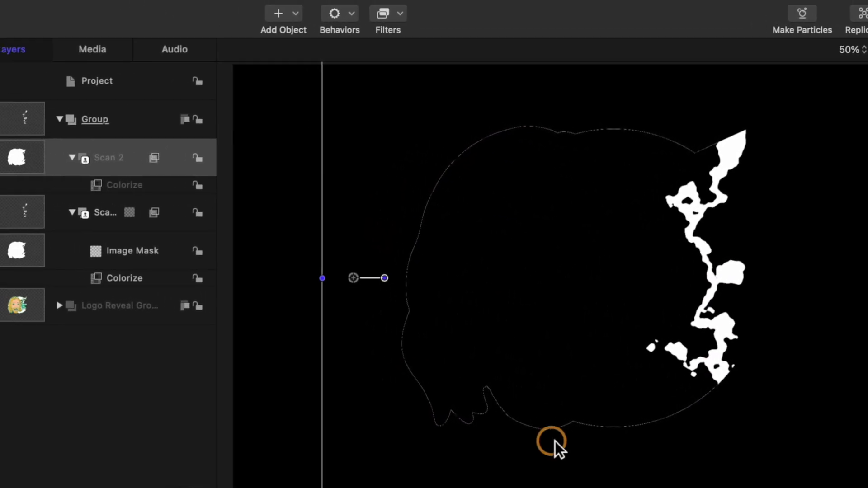
- Rename the group holding the scan layers to Scanner Group
click(242, 148)
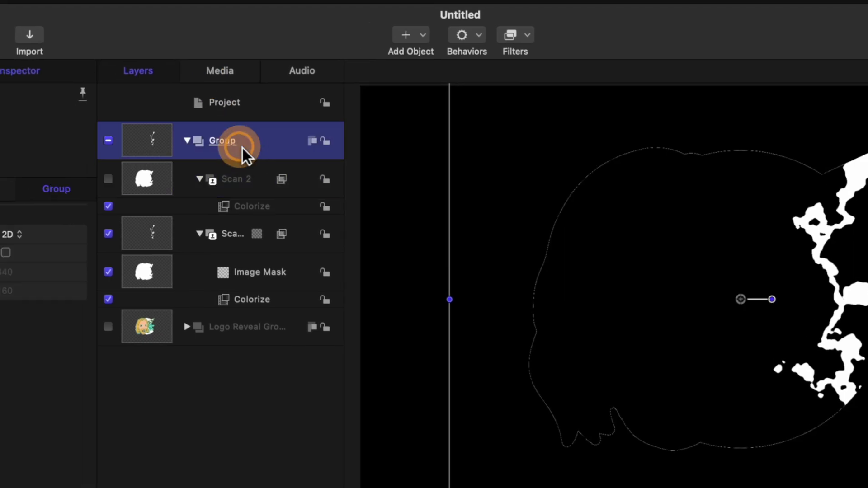
click(227, 148)
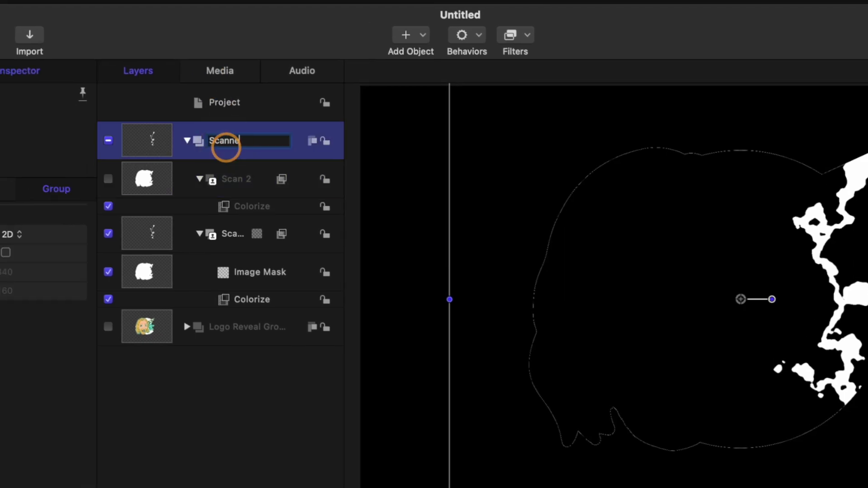
click(534, 76)
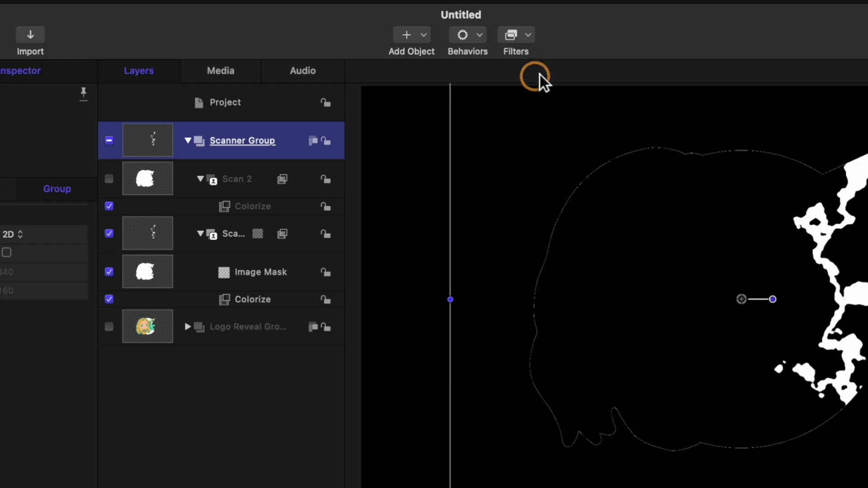
- Add a MinMax filter to Scanner Group and set its radius to 1
click(529, 43)
mouse_move(590, 386)
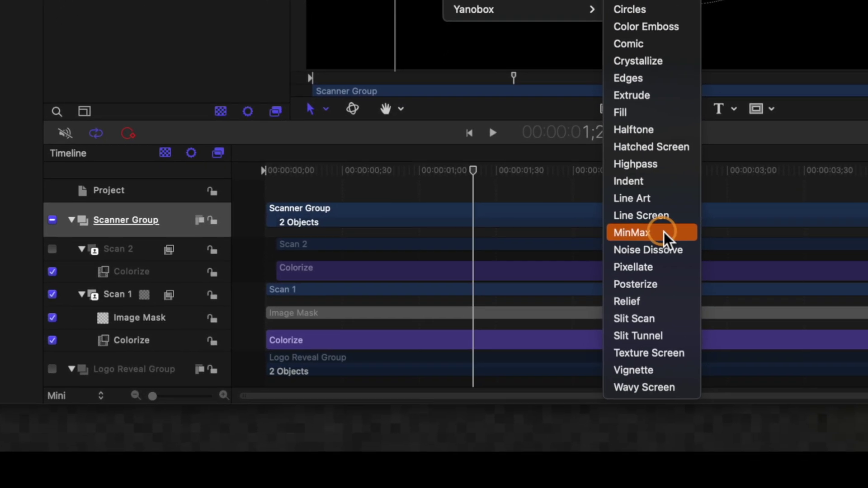
click(718, 487)
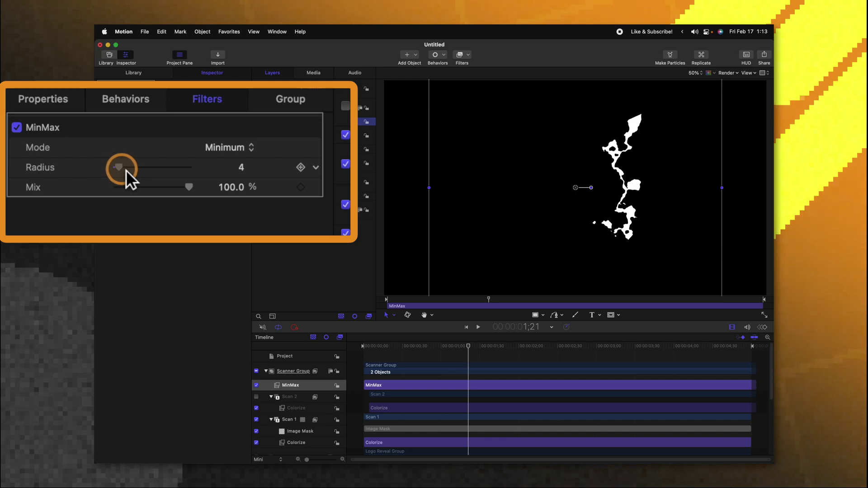
drag(241, 167, 241, 167)
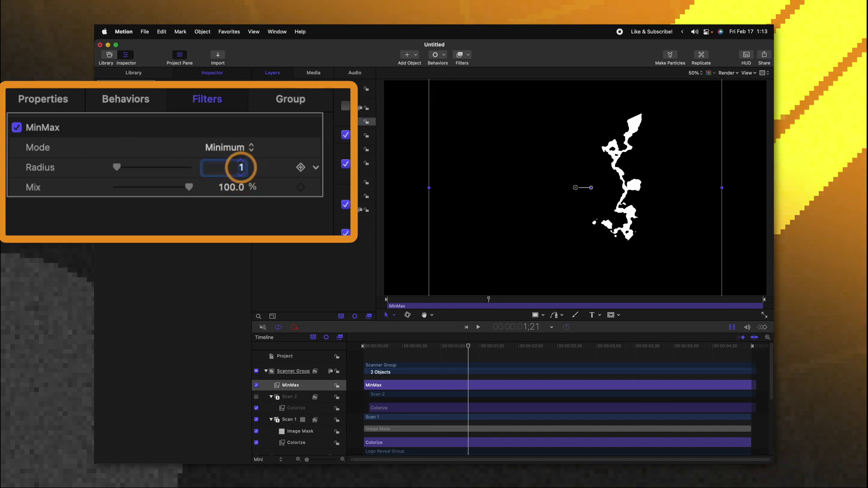
drag(132, 172, 149, 172)
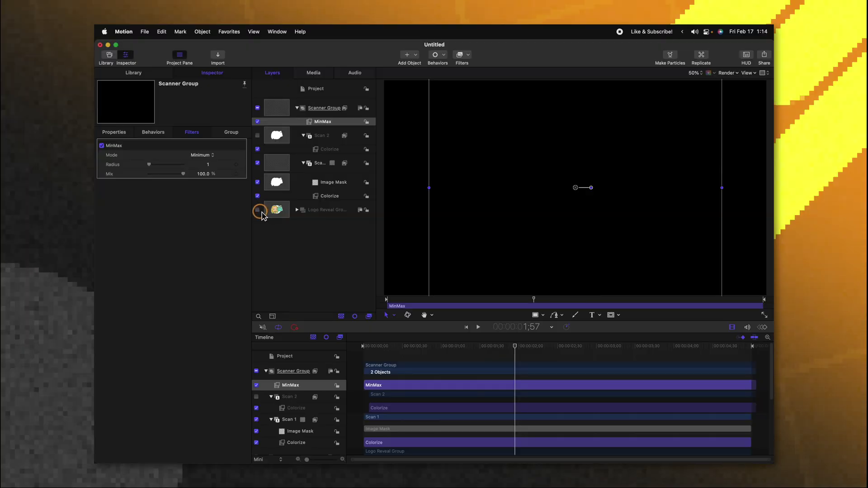
click(257, 210)
- Show Logo Reveal Group again, scrub back to mid-wipe, and reselect Scanner Group
drag(483, 349, 416, 351)
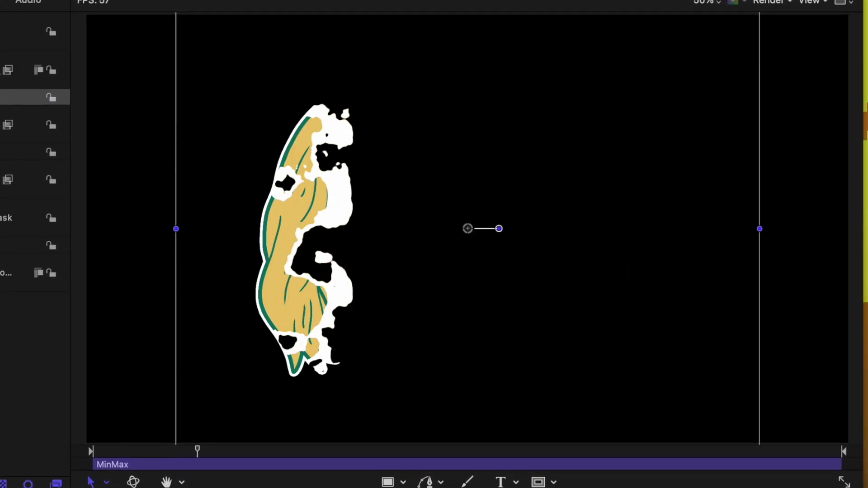
drag(153, 487, 280, 487)
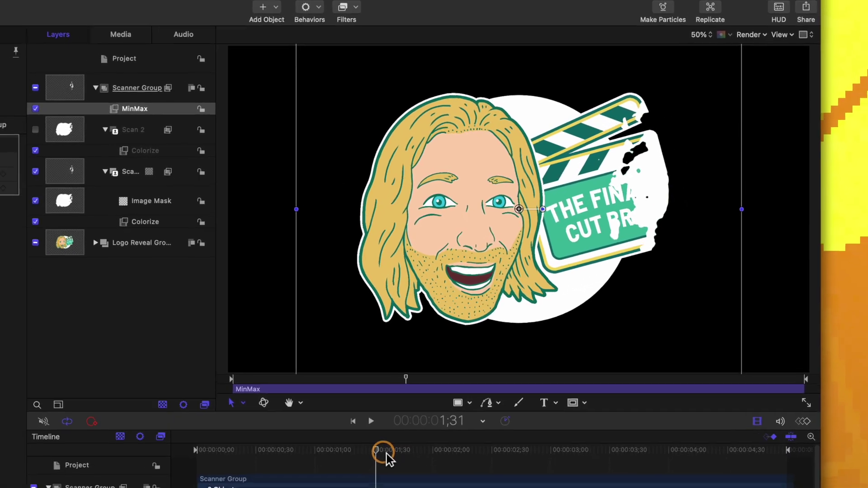
drag(388, 458, 302, 457)
click(128, 90)
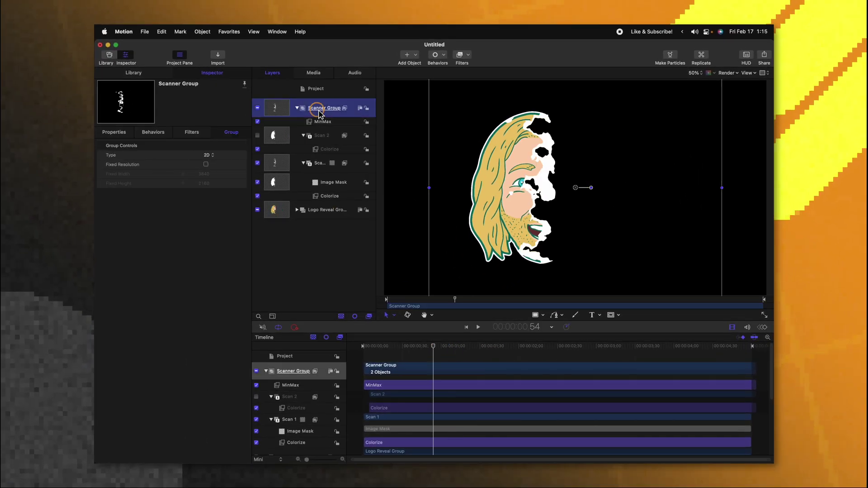
click(469, 55)
- Add a Crystallize filter to Scanner Group with size 32 and preview it
mouse_move(497, 230)
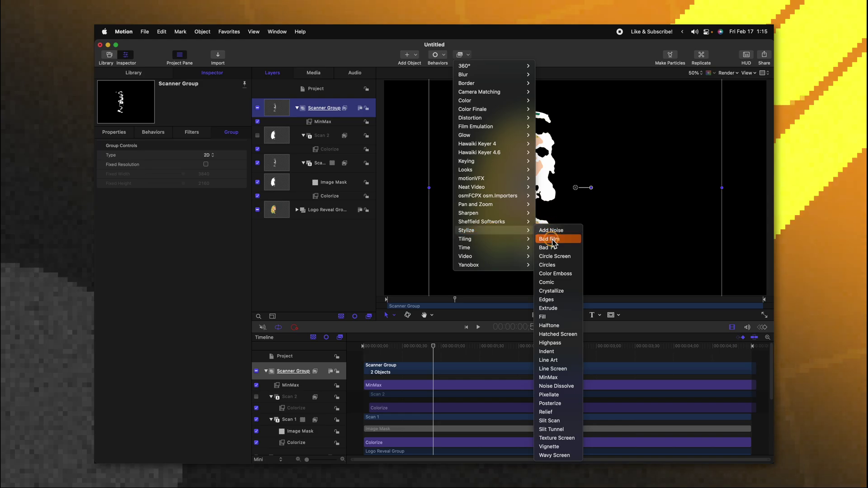
click(551, 291)
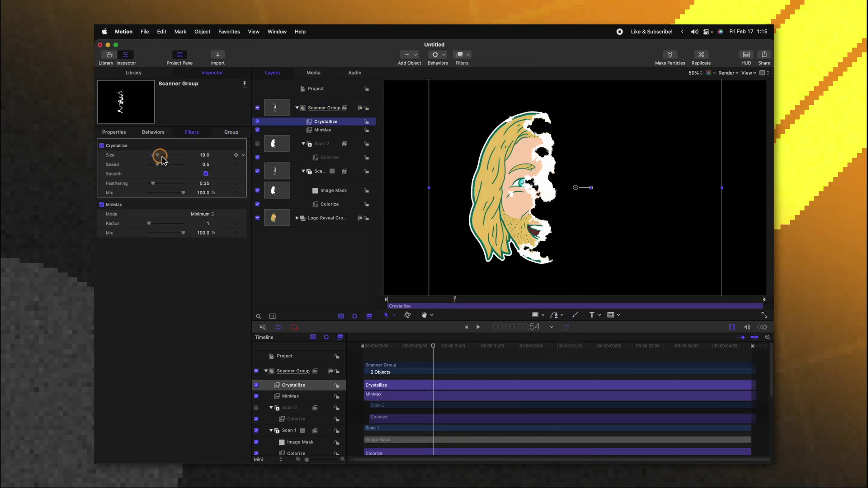
drag(162, 159, 167, 158)
key(space)
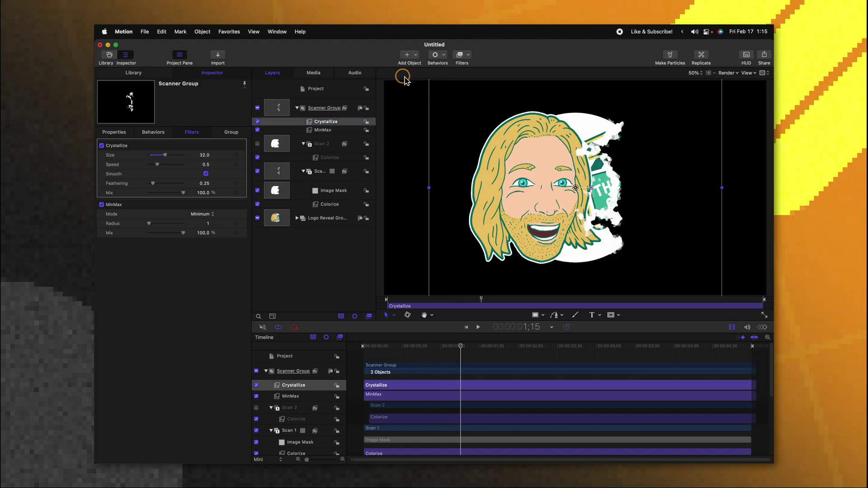
- Add a Pixellate filter to Scanner Group and raise its scale to 29
click(338, 109)
click(464, 57)
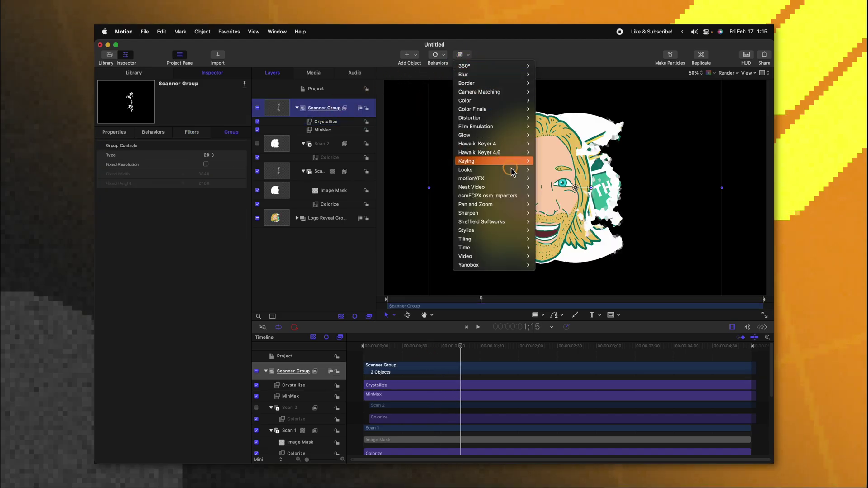
mouse_move(517, 231)
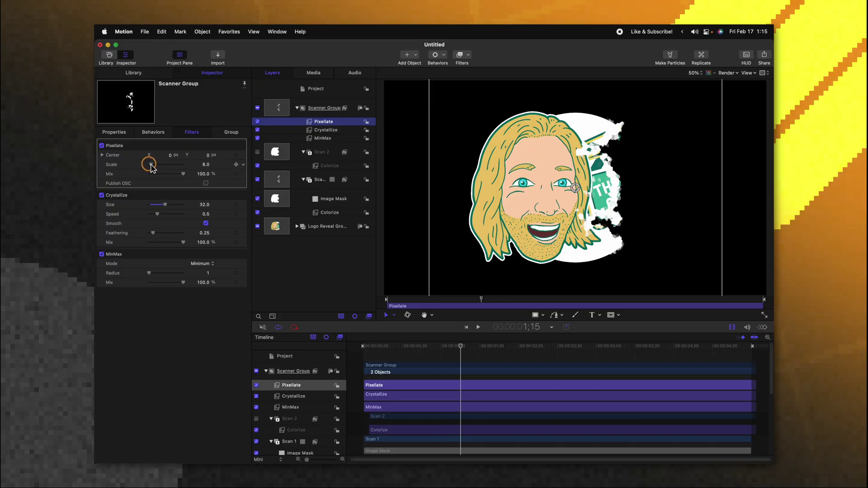
drag(147, 163, 161, 166)
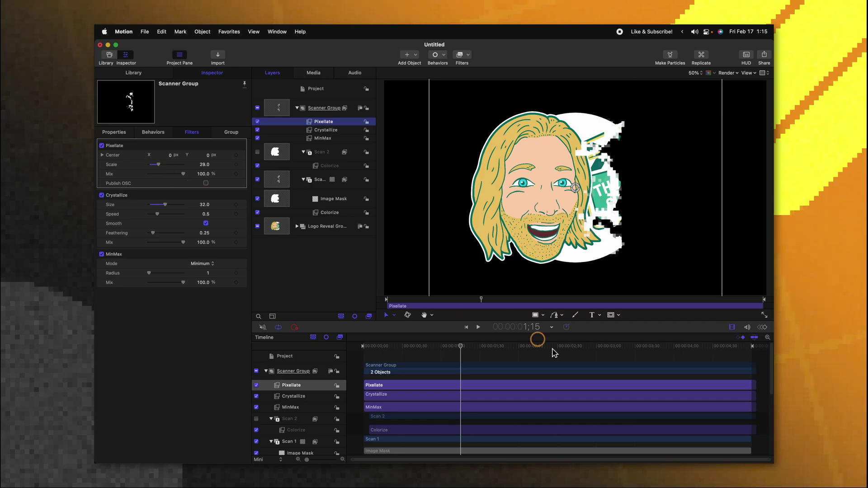
drag(485, 360, 444, 356)
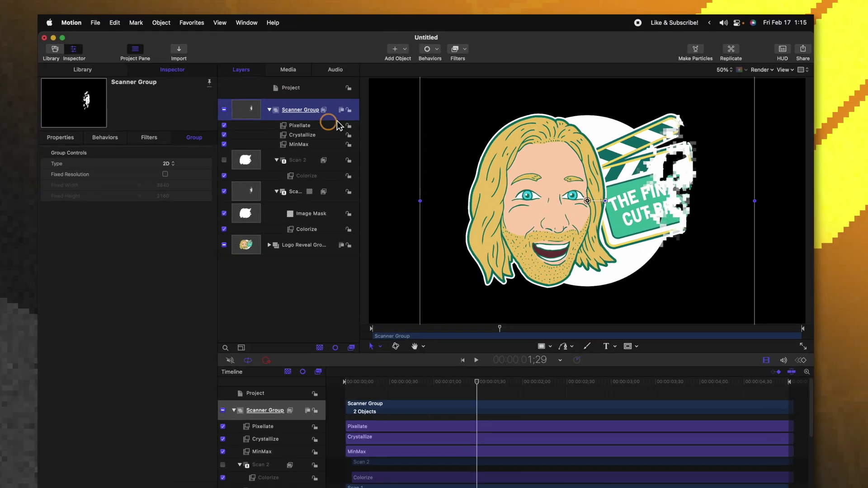
- Add Gradient Colorize to Scanner Group using the Rainbow gradient preset
click(466, 55)
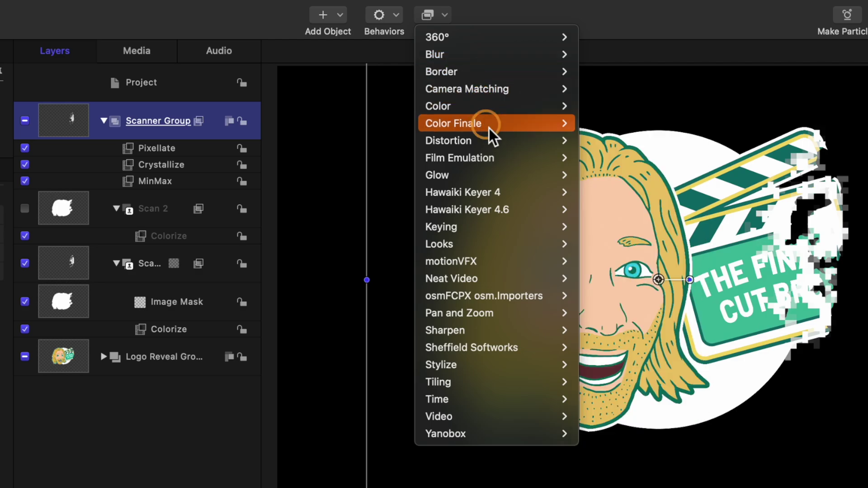
mouse_move(492, 108)
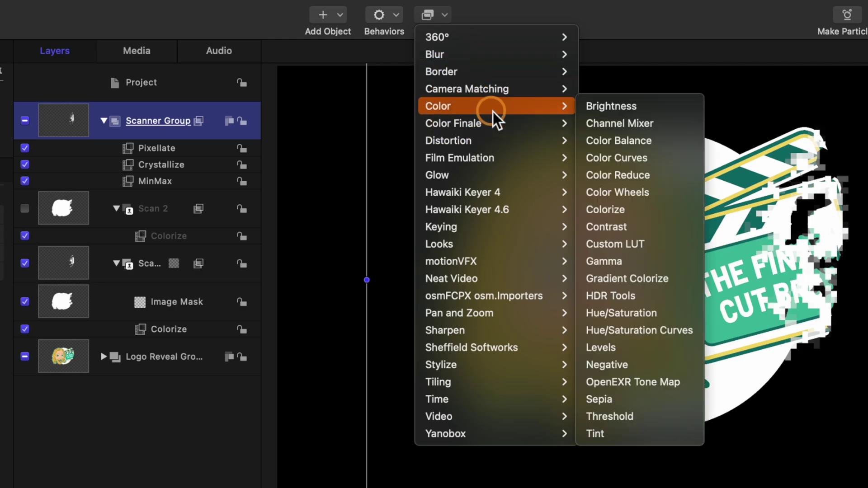
click(658, 278)
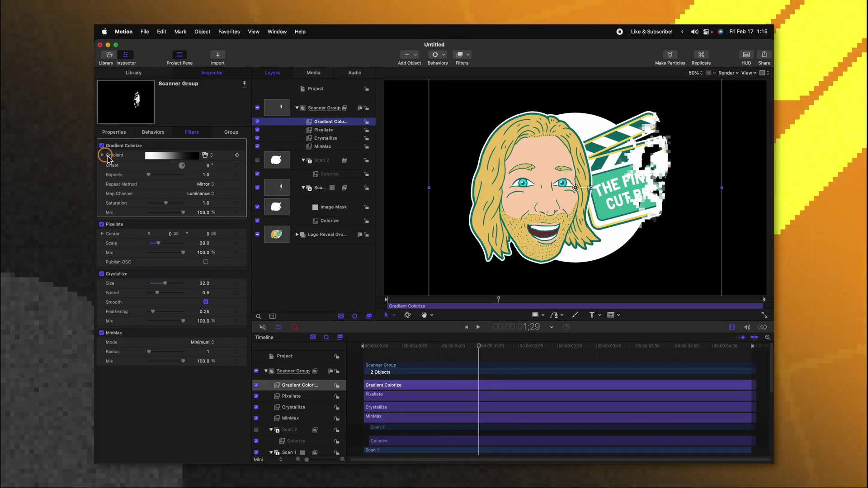
click(102, 155)
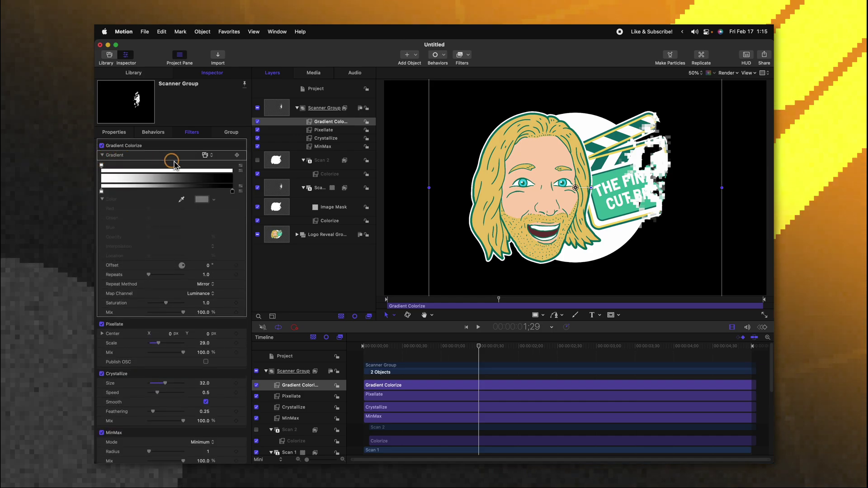
click(208, 156)
scroll(221, 189, down, 1)
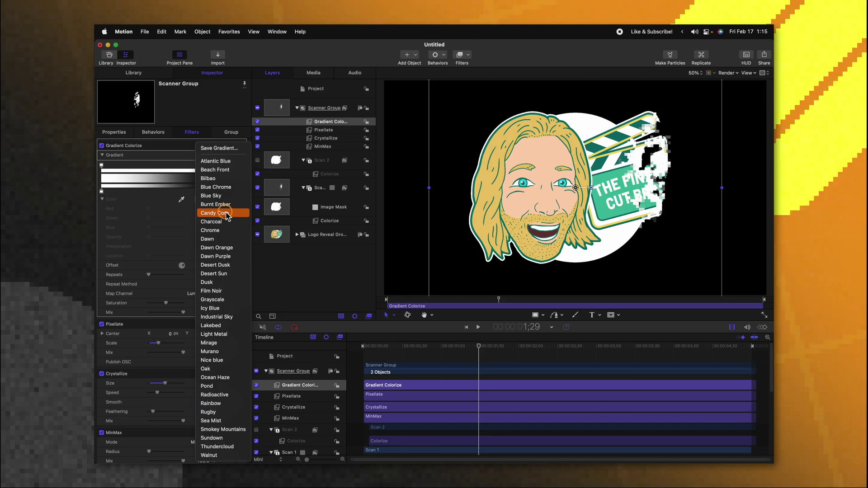
click(220, 406)
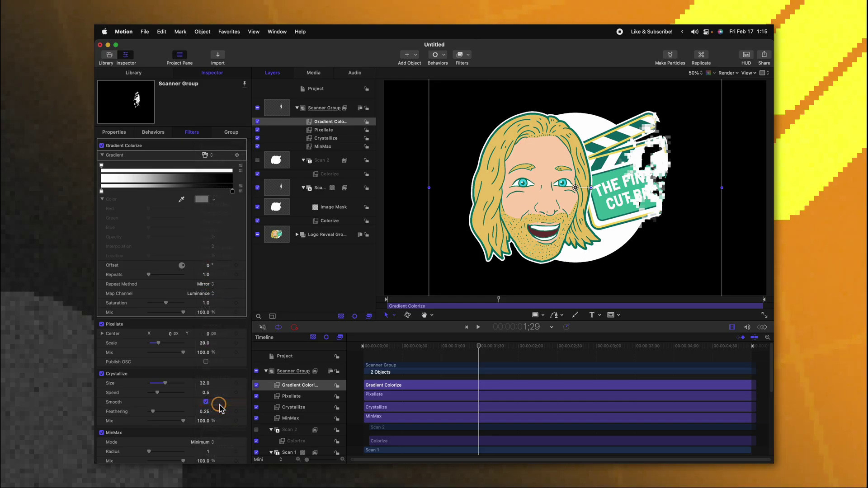
drag(430, 346, 461, 349)
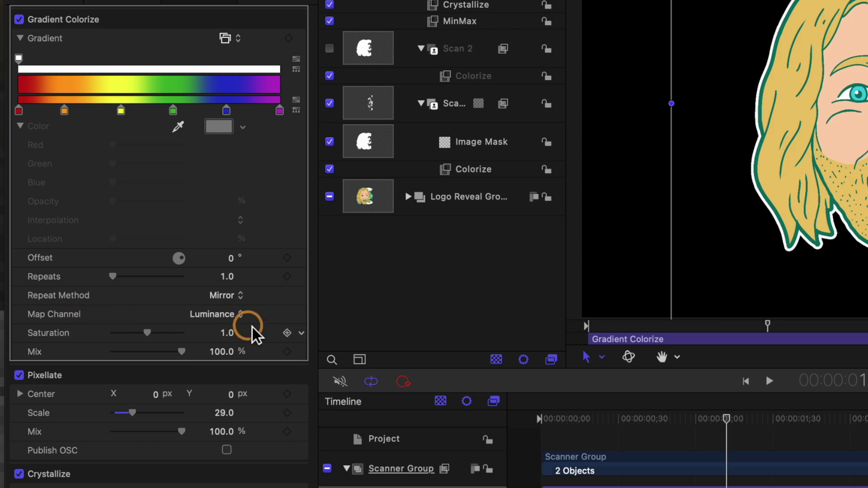
- Map the rainbow gradient to the Alpha channel and set Repeats to 32
click(233, 317)
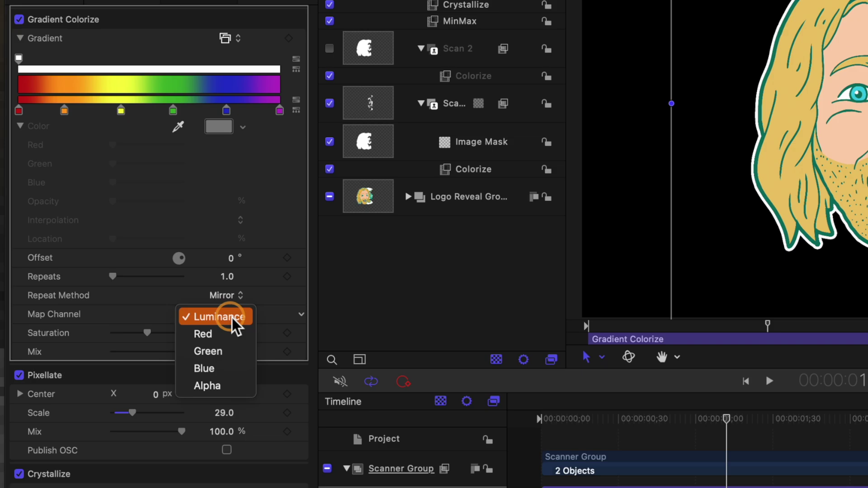
click(225, 383)
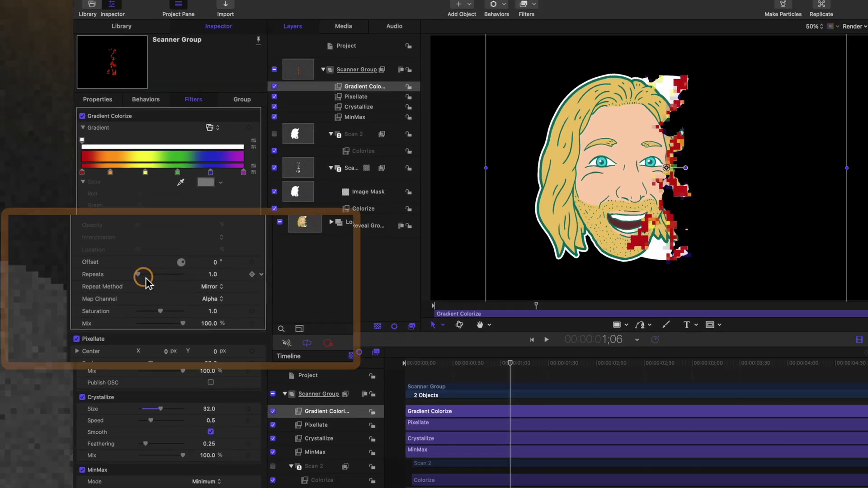
drag(98, 281, 218, 270)
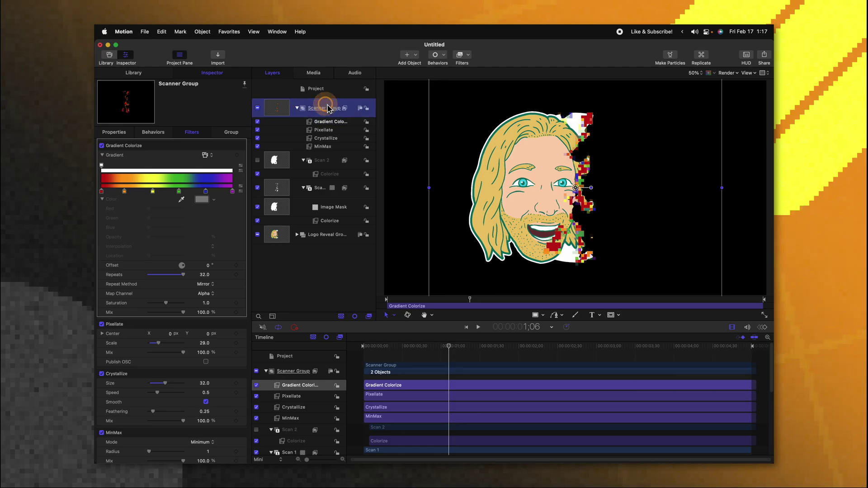
- Add a Neon filter with Outer Glow 210.2 and Outer Brightness 1.0, then preview
click(465, 56)
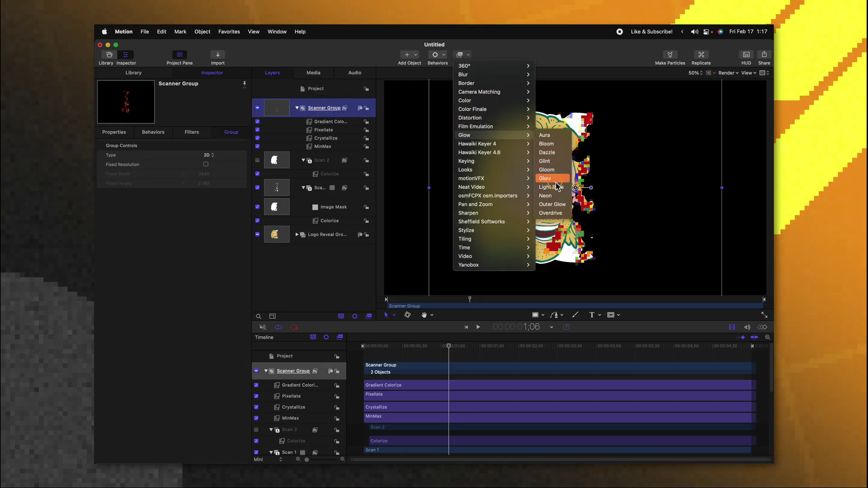
click(545, 195)
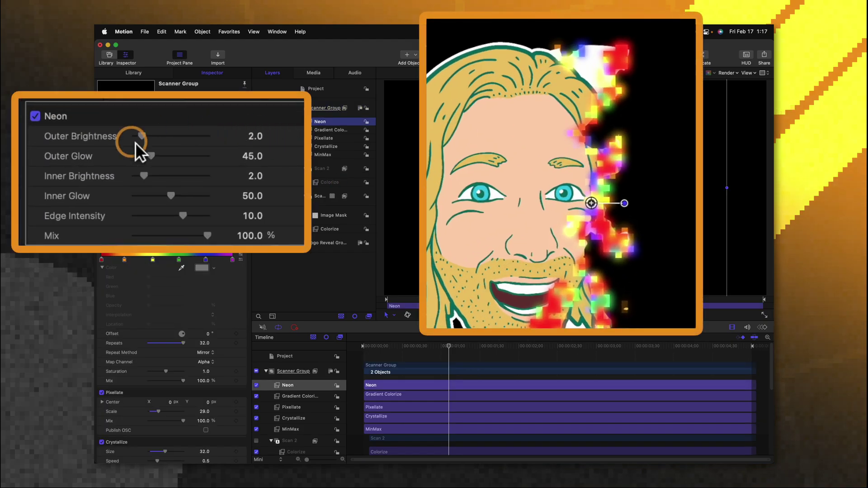
drag(156, 135, 237, 152)
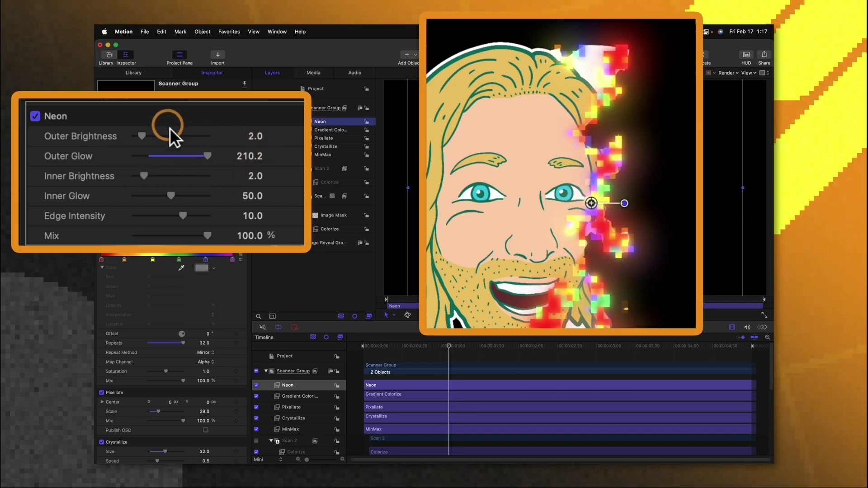
drag(147, 137, 143, 139)
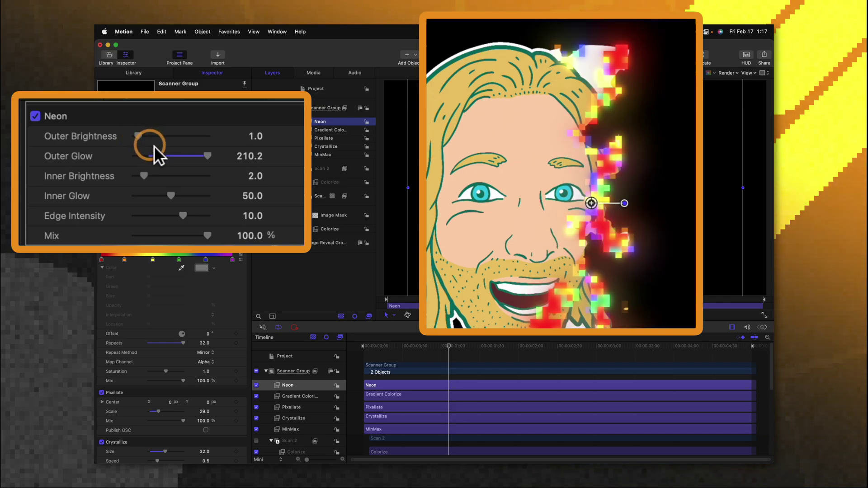
key(space)
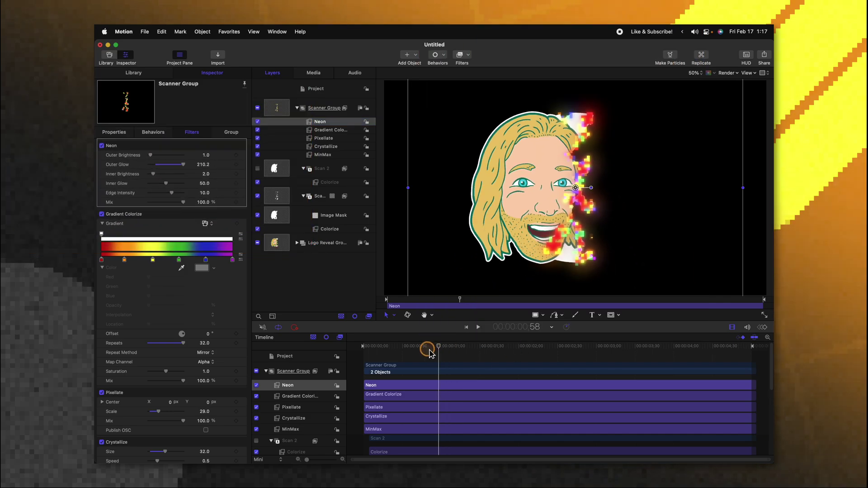
drag(420, 350, 438, 343)
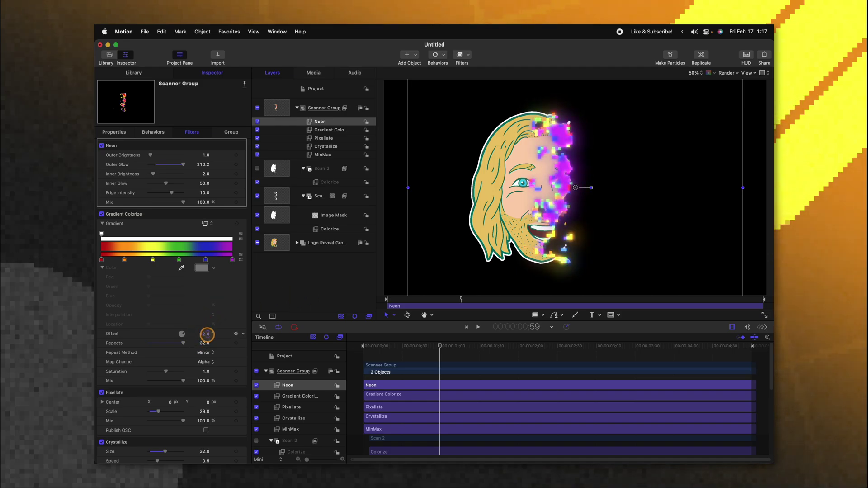
- Set the Gradient Colorize Offset to 14 and replay from 0;30
drag(206, 335, 206, 334)
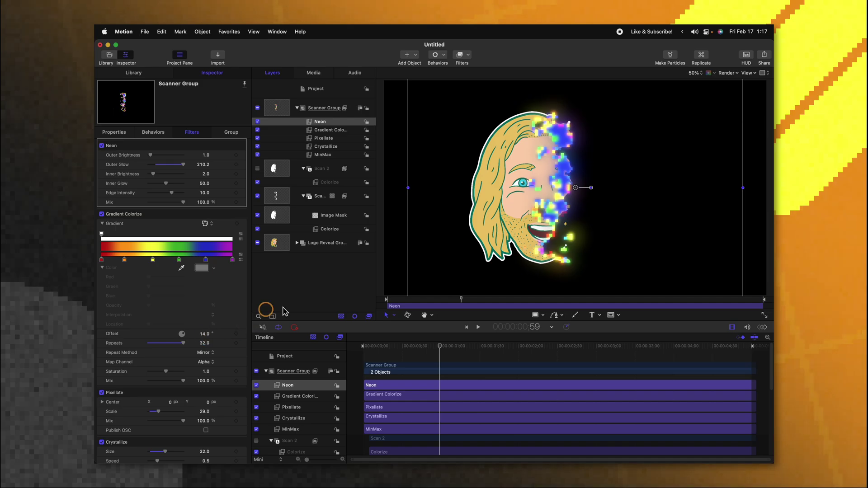
drag(403, 343, 404, 353)
key(space)
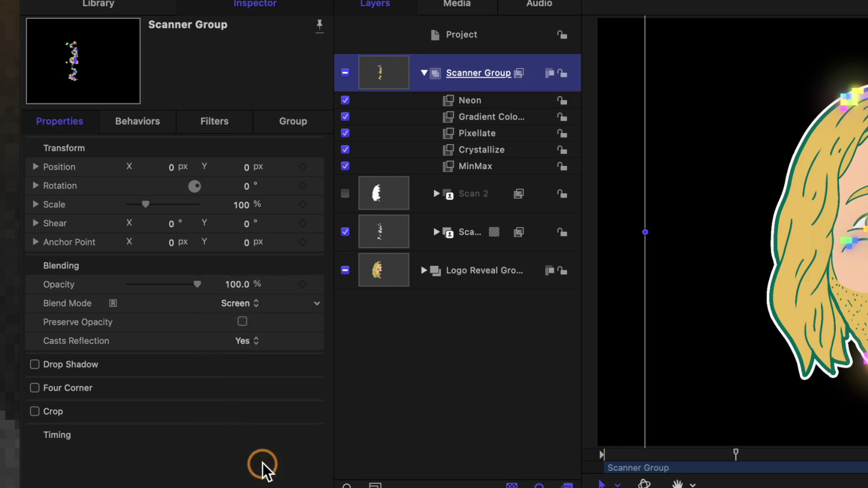
- Change Scanner Group's blend mode from Screen to Add
click(240, 307)
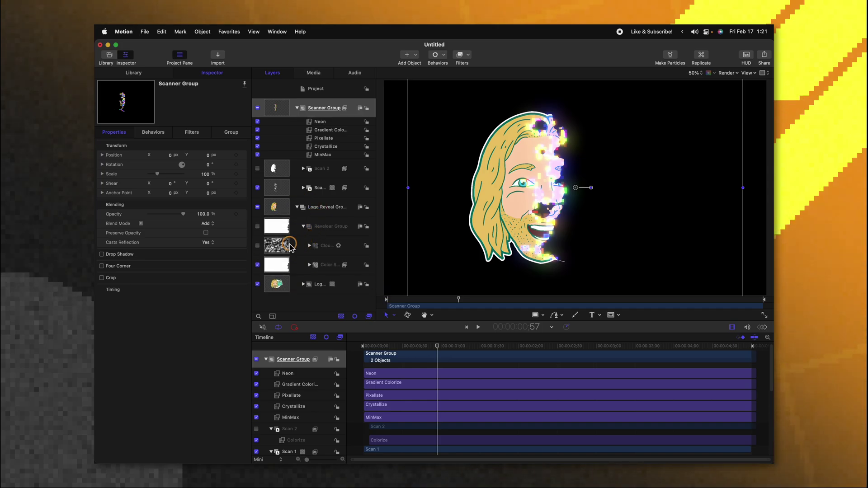
- Set the Clouds generator scale to 25 and 1st/2nd layer strengths to 0.48 and 0.51
click(287, 247)
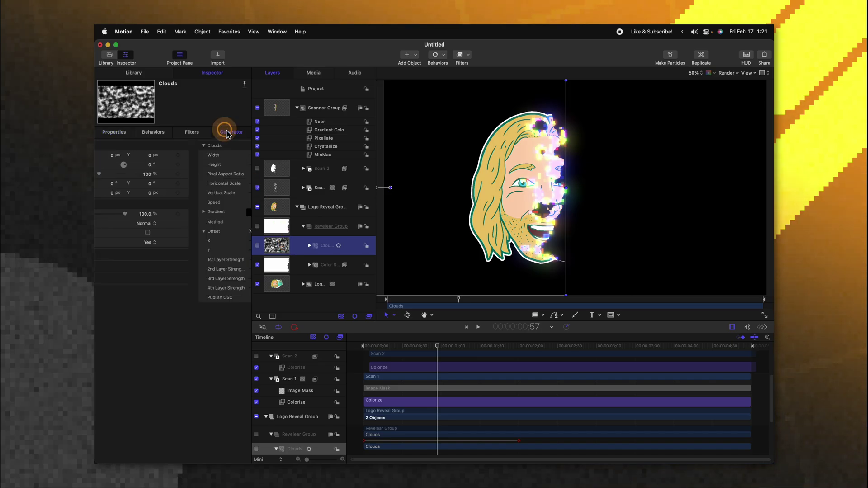
click(198, 171)
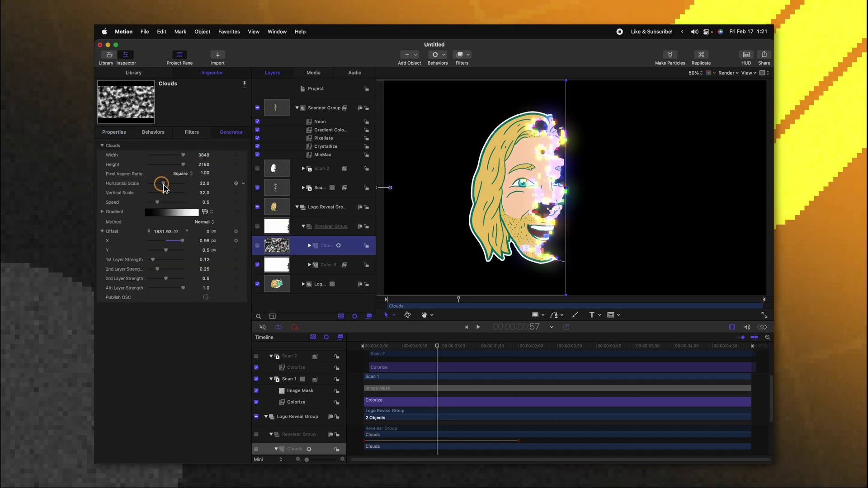
drag(163, 187, 163, 194)
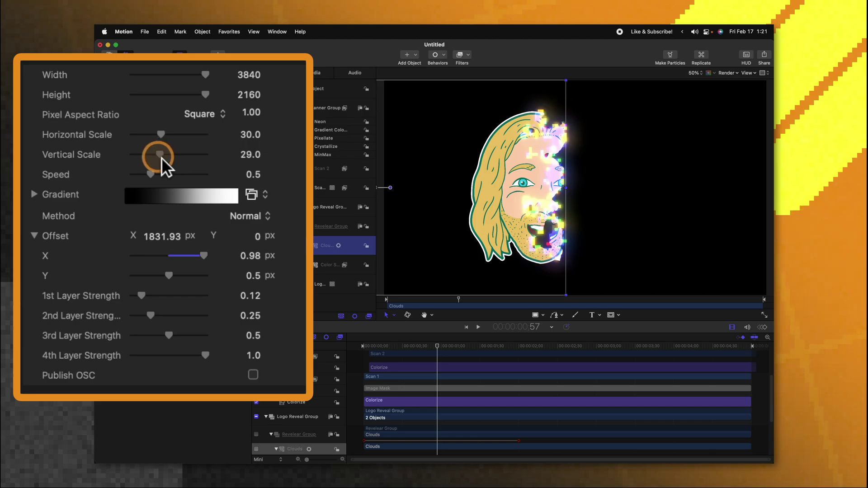
drag(162, 157, 194, 178)
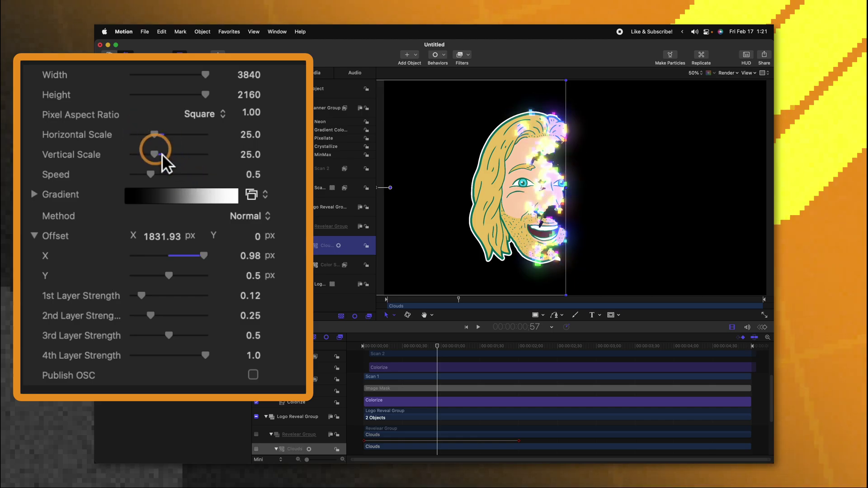
drag(422, 346, 475, 347)
drag(141, 296, 174, 319)
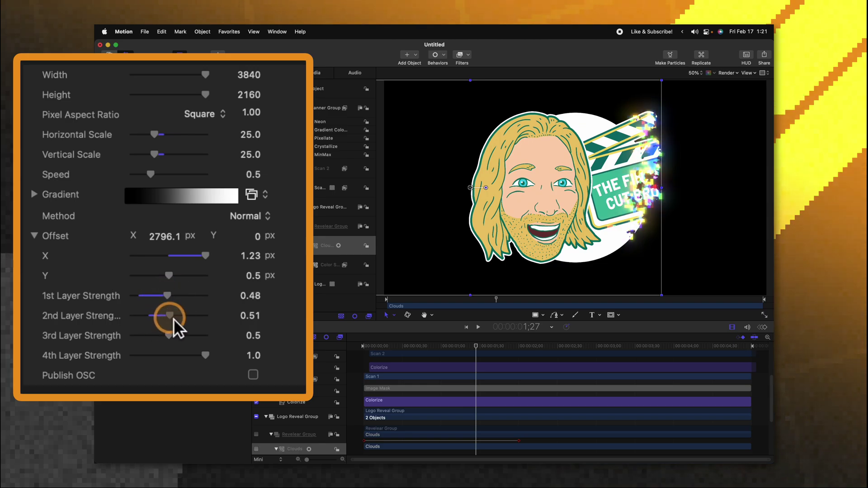